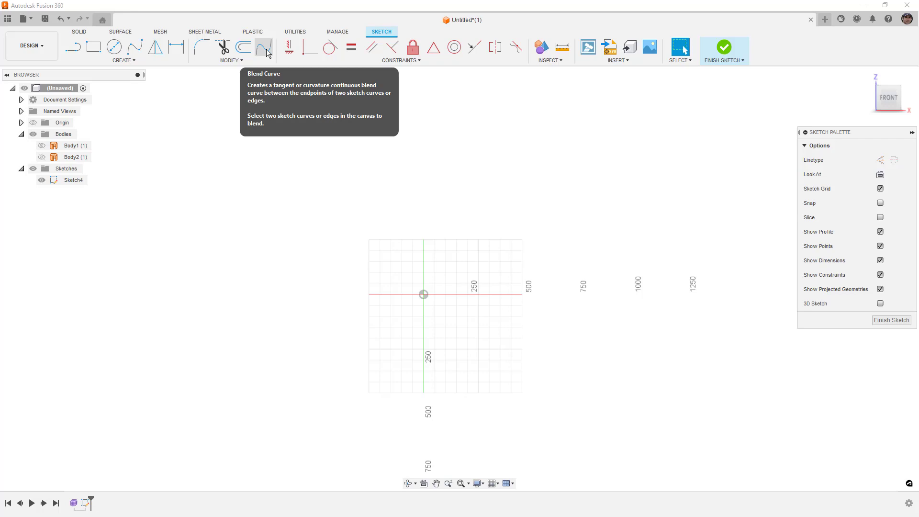
Draw a fit-point arch spline left of the origin and a sagging spline to its right.
click(135, 47)
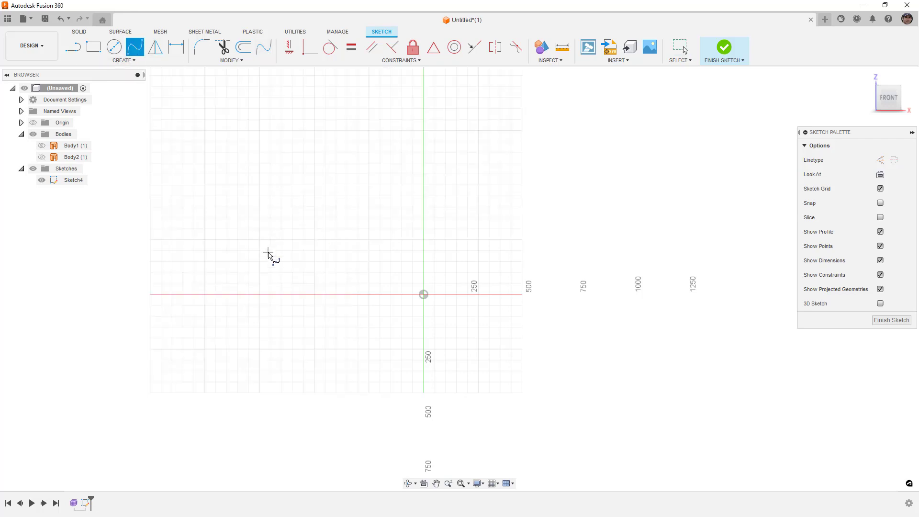
click(268, 252)
click(331, 170)
click(375, 236)
click(397, 230)
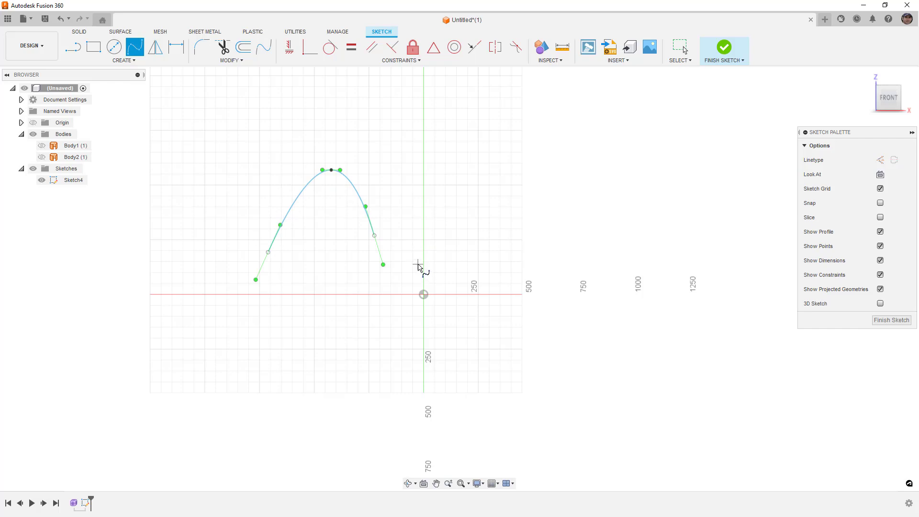
click(426, 258)
click(453, 332)
click(569, 305)
click(558, 287)
key(Escape)
Drag fit points to lower the second spline's start and the arch's right end.
drag(453, 331, 474, 328)
drag(426, 260, 432, 278)
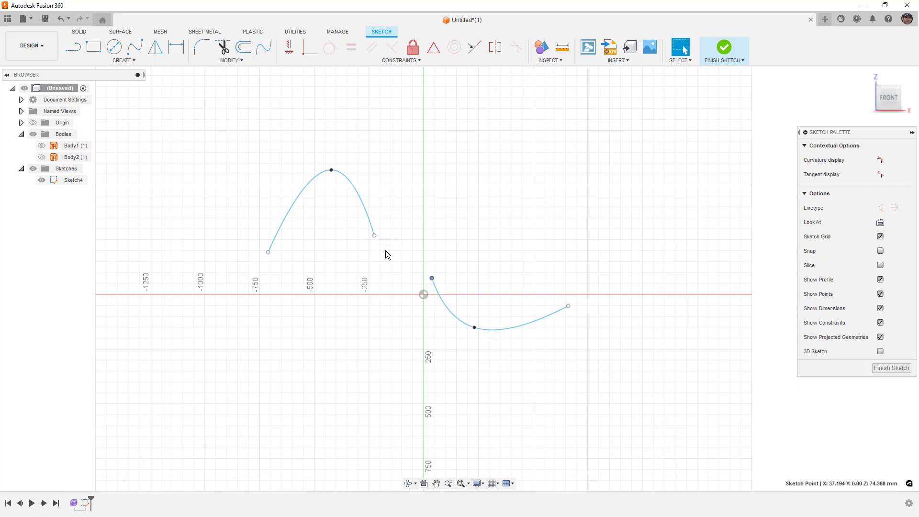
drag(375, 237, 378, 249)
click(389, 226)
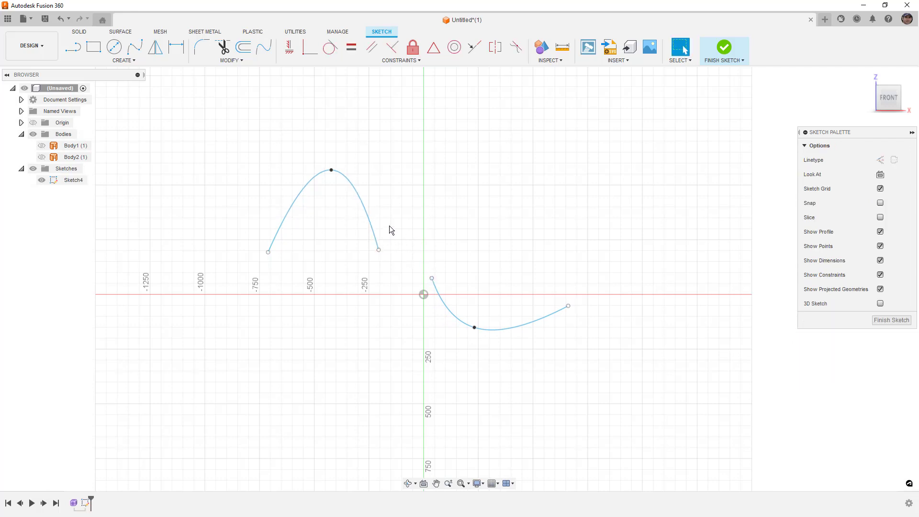
Copy both splines 550 mm downward with the Move tool.
click(373, 230)
shift+click(436, 291)
key(m)
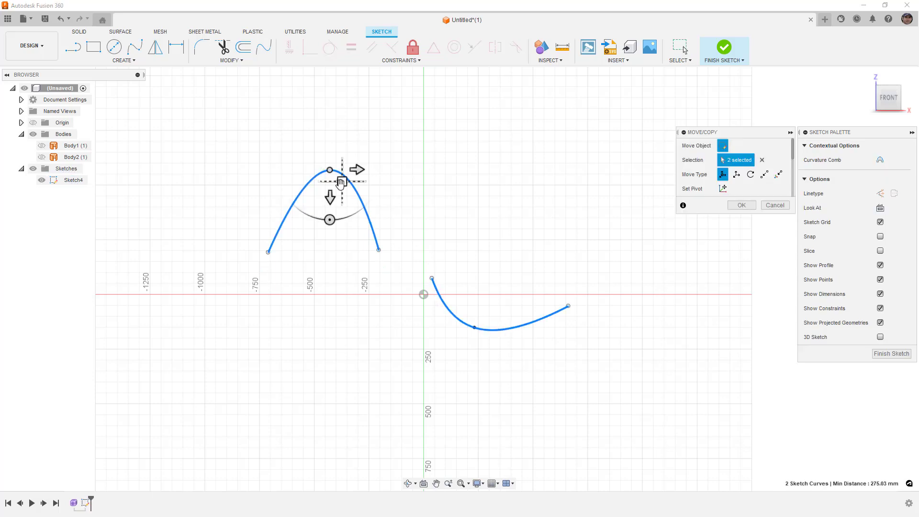
drag(329, 200, 328, 324)
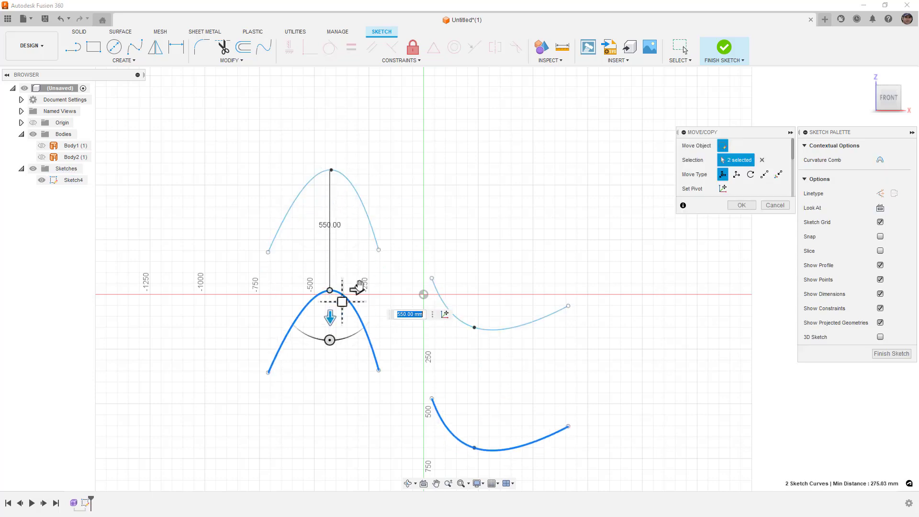
scroll(415, 220, down, 2)
click(742, 205)
Add two more copies of the spline pair further down.
key(m)
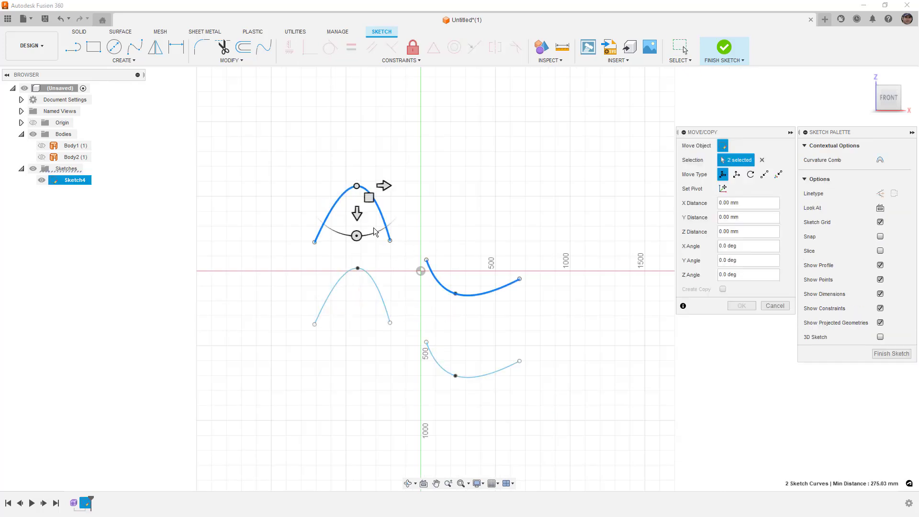
drag(357, 214, 358, 385)
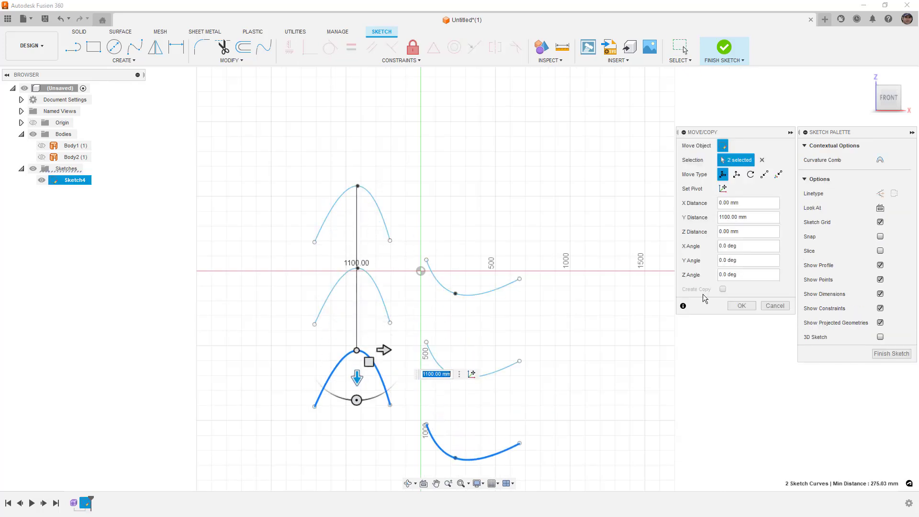
click(742, 305)
double_click(379, 205)
key(m)
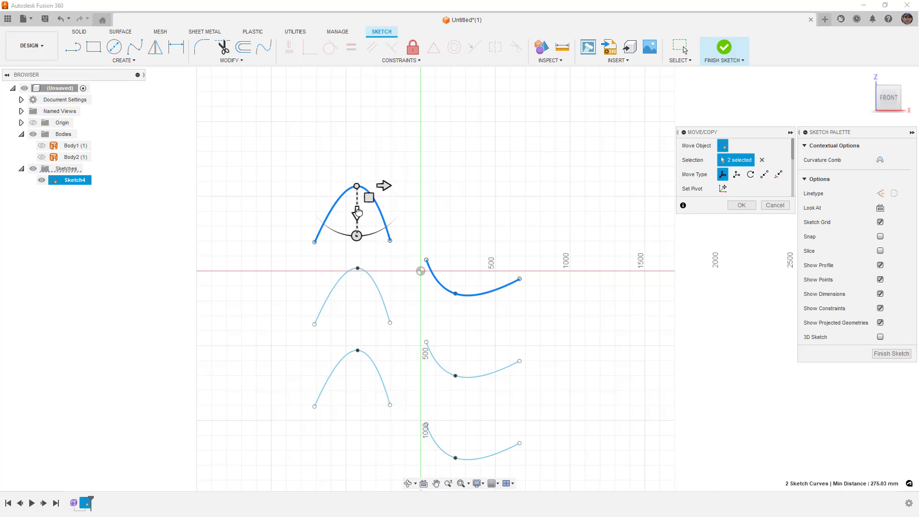
drag(357, 213, 351, 452)
click(742, 205)
Fix all eight spline curves in place.
middle_drag(560, 325, 561, 247)
mouse_move(272, 79)
mouse_down()
mouse_move(524, 476)
mouse_move(553, 473)
mouse_up()
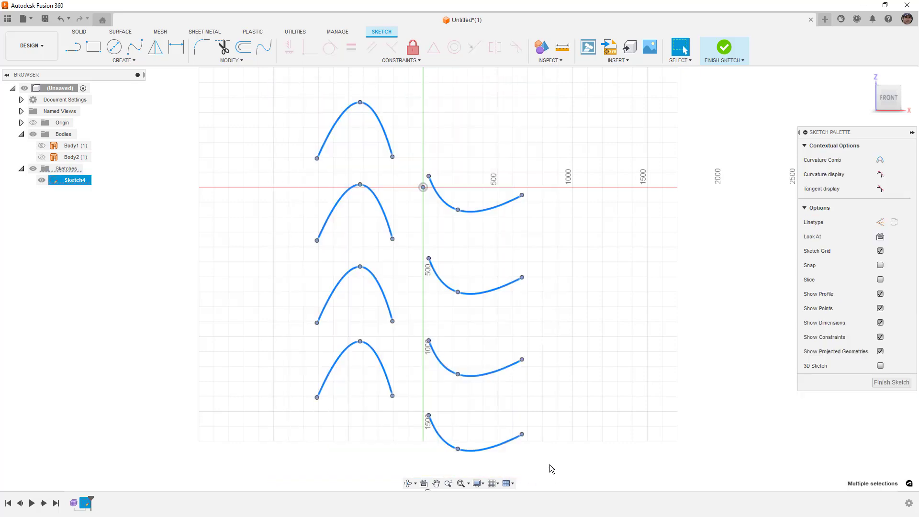
click(412, 47)
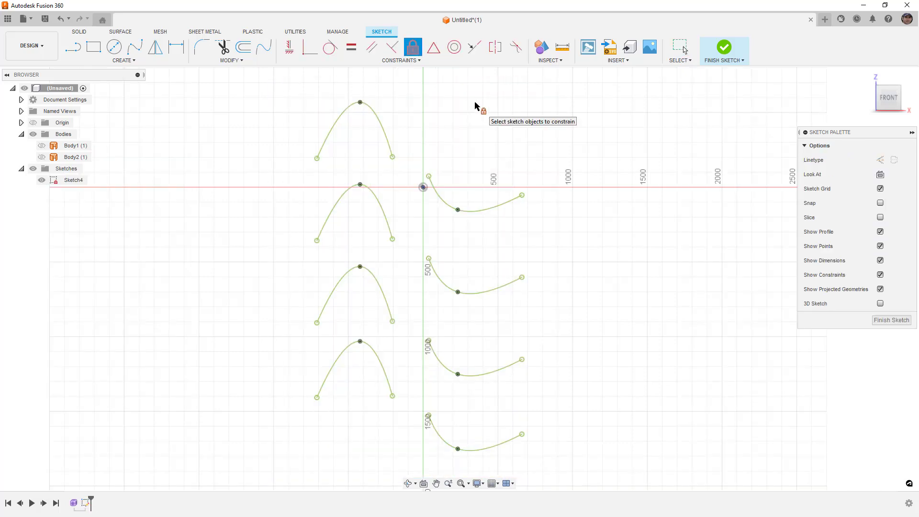
key(Escape)
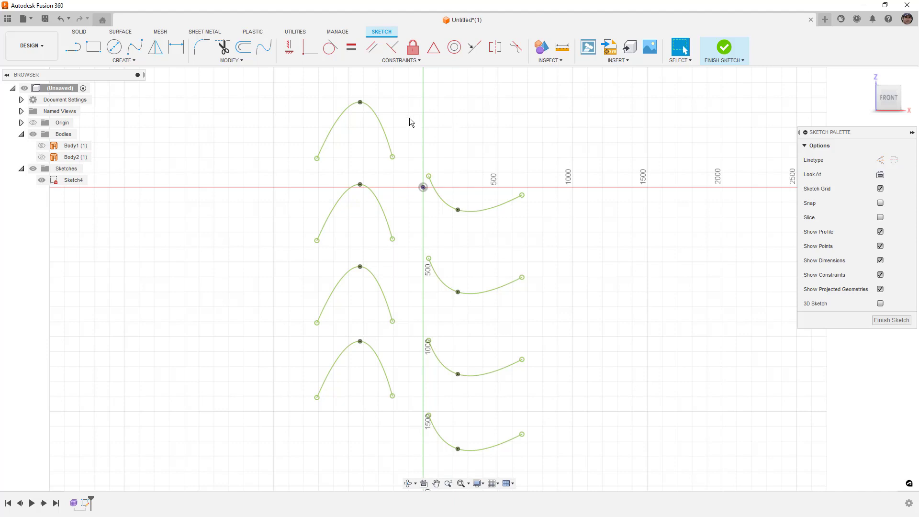
Join the top arch's right end to its lower curve with a tangent blend curve.
click(263, 47)
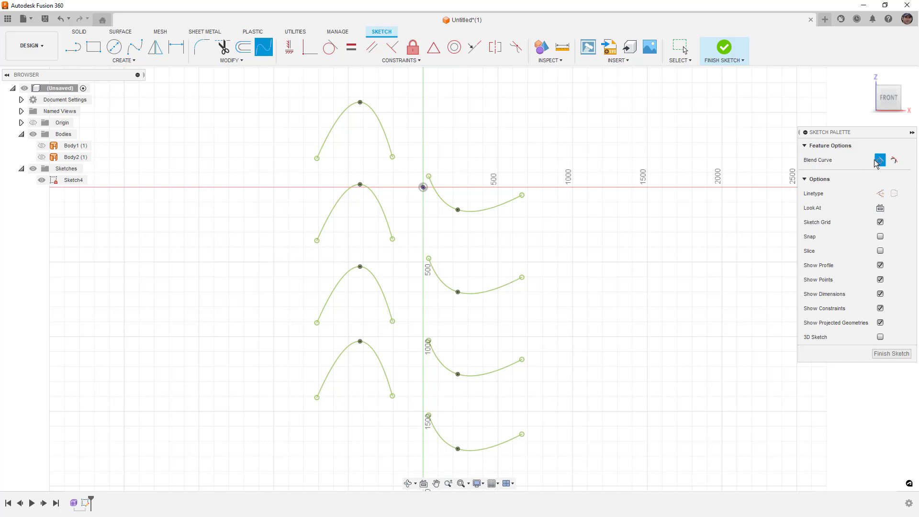
click(393, 157)
click(429, 177)
Blend the second arch's end to its lower curve with Curvature (G2) continuity.
click(895, 160)
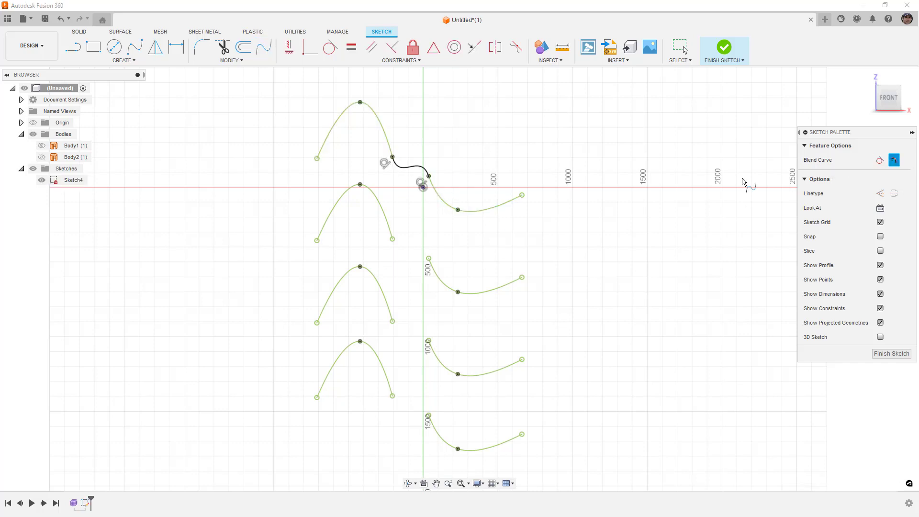
click(393, 239)
click(435, 270)
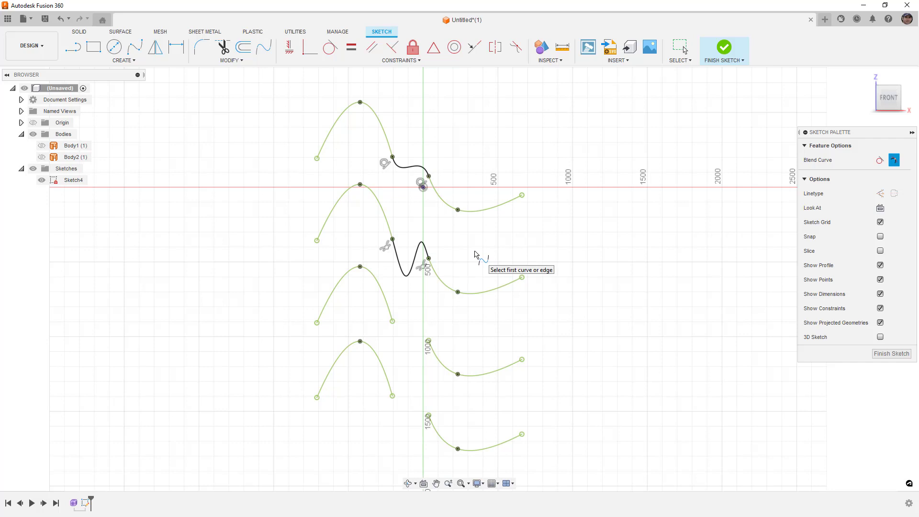
key(Escape)
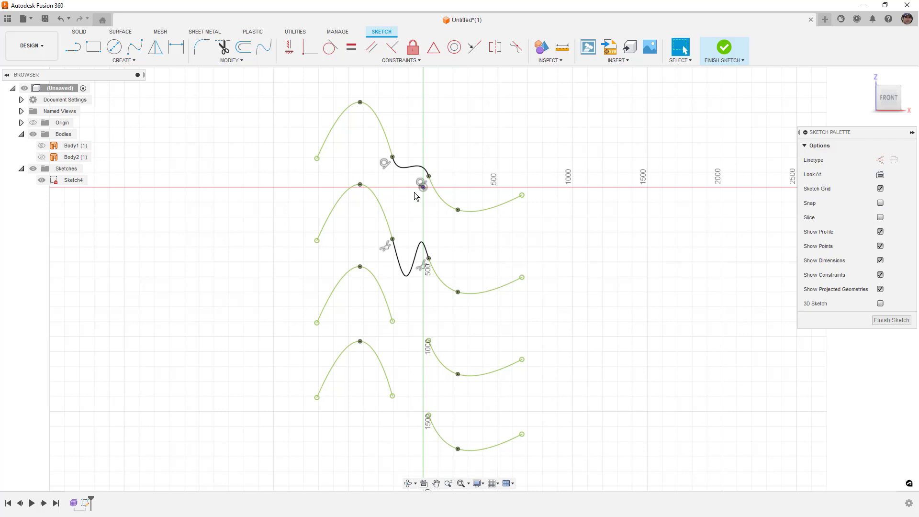
right_click(409, 166)
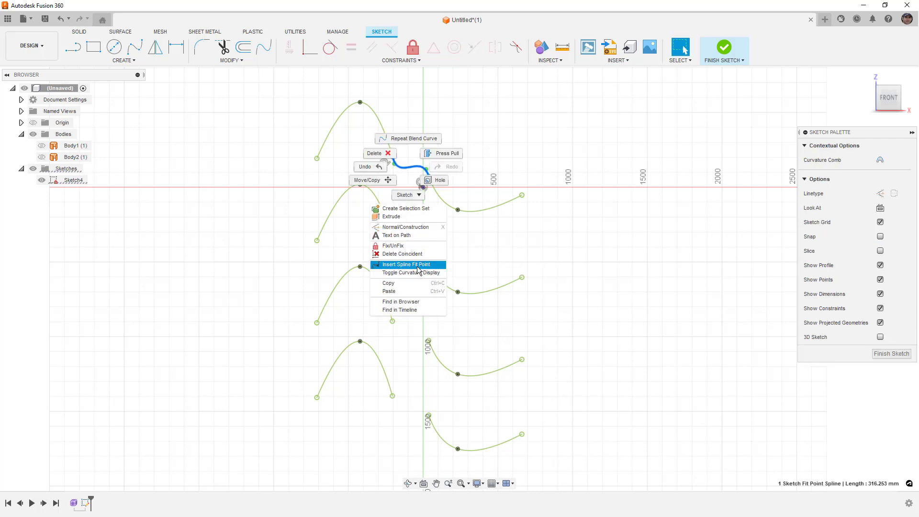
click(489, 239)
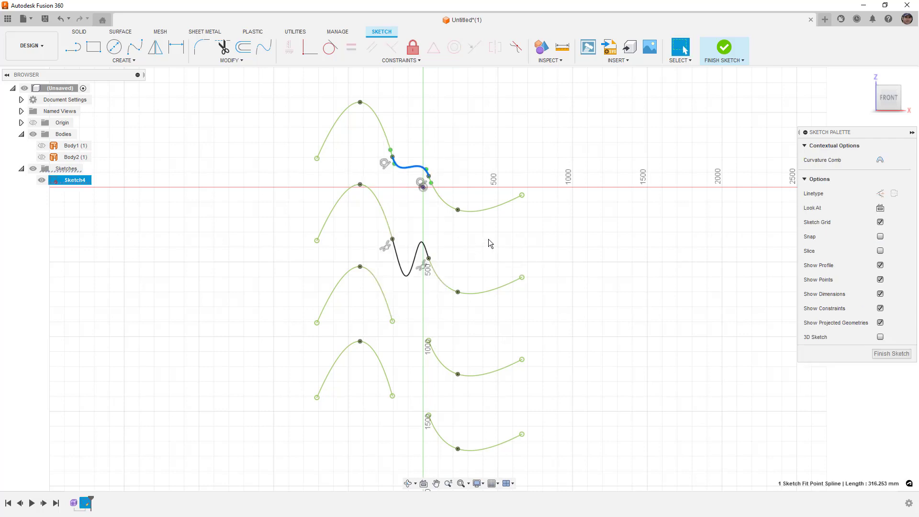
click(488, 239)
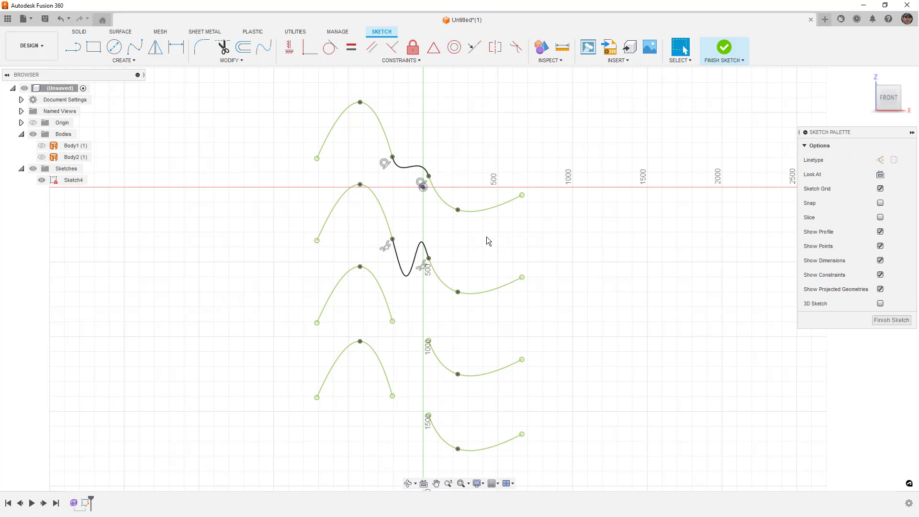
click(424, 168)
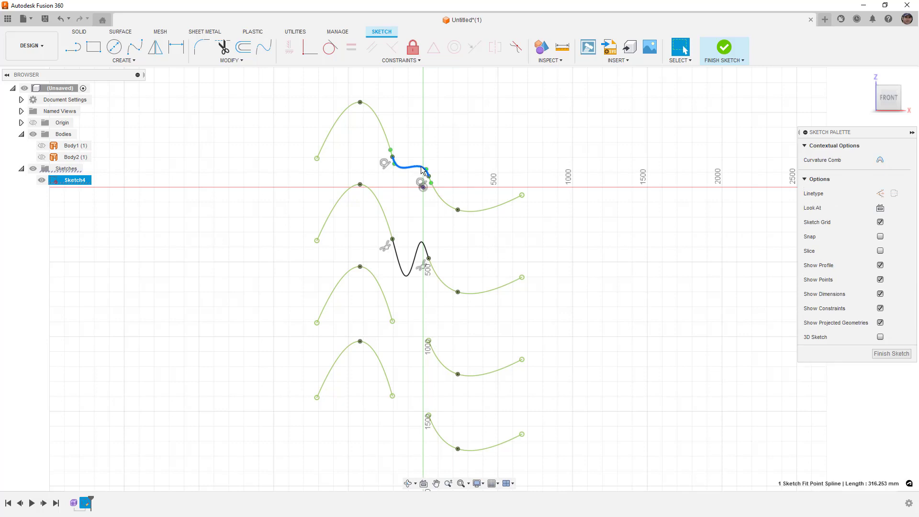
drag(427, 170, 423, 161)
key(ctrl+z)
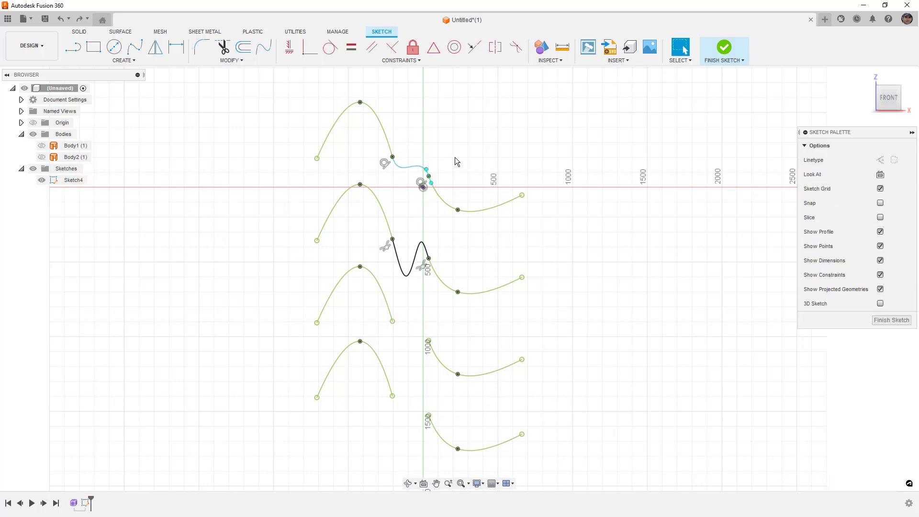
key(Escape)
click(42, 146)
click(42, 157)
scroll(442, 194, up, 3)
mouse_move(436, 204)
shift+middle_down()
mouse_move(411, 217)
mouse_move(428, 176)
mouse_move(426, 195)
shift+middle_up()
scroll(426, 188, up, 4)
click(264, 46)
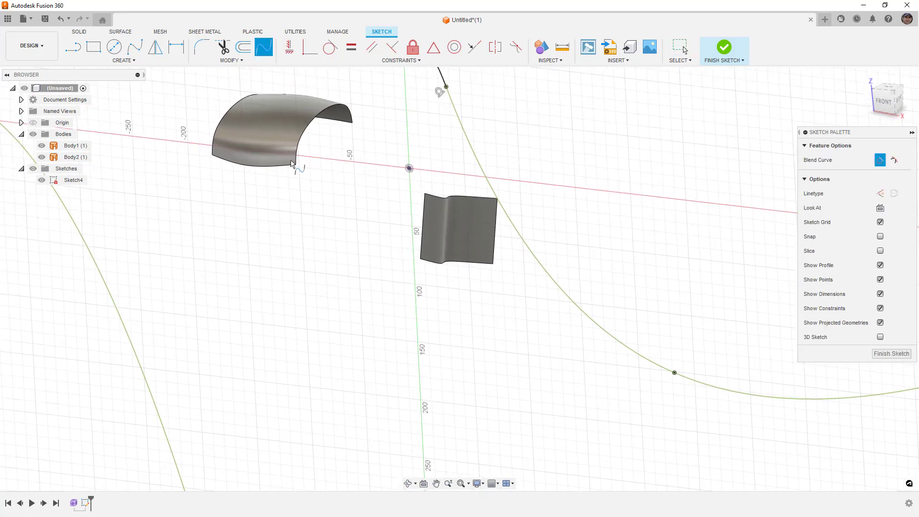
click(287, 167)
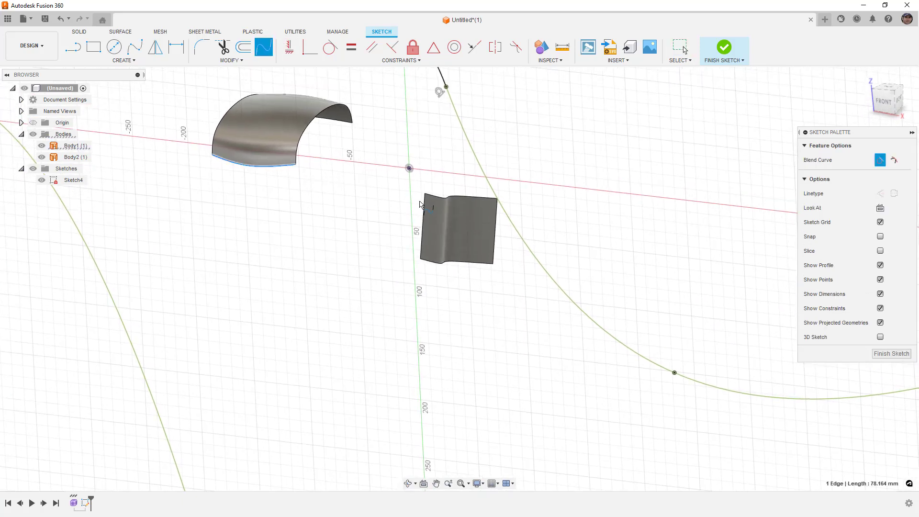
click(424, 204)
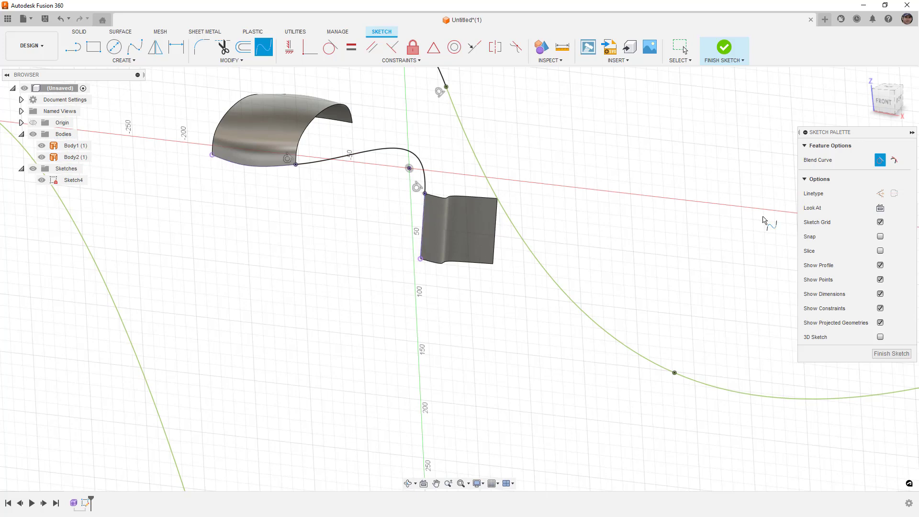
click(894, 161)
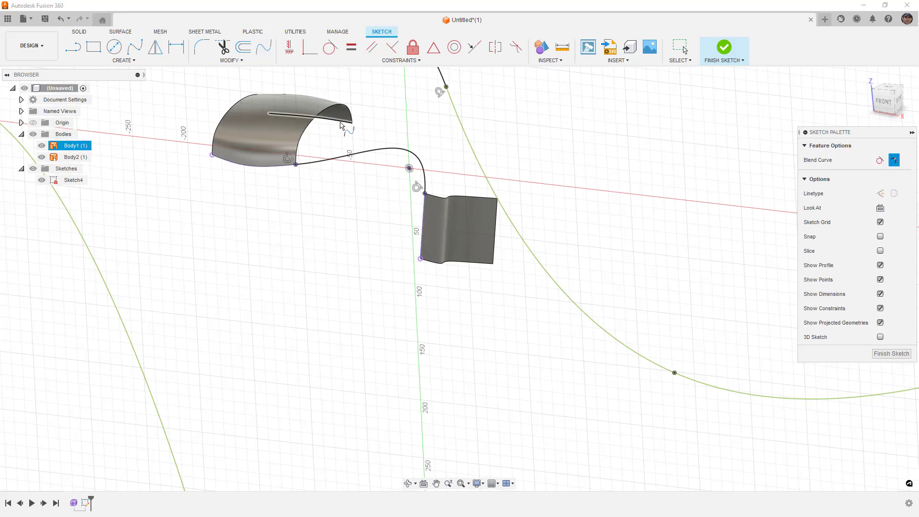
click(498, 220)
scroll(382, 236, down, 2)
mouse_move(381, 236)
shift+middle_down()
mouse_move(357, 232)
mouse_move(394, 229)
mouse_move(383, 248)
shift+middle_up()
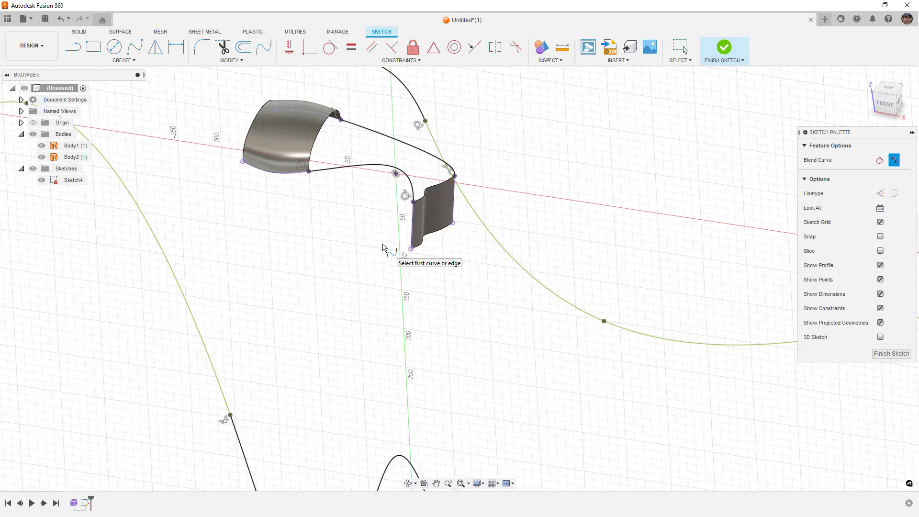
key(Escape)
key(ctrl+z)
key(ctrl+z)
click(41, 145)
click(41, 157)
click(887, 103)
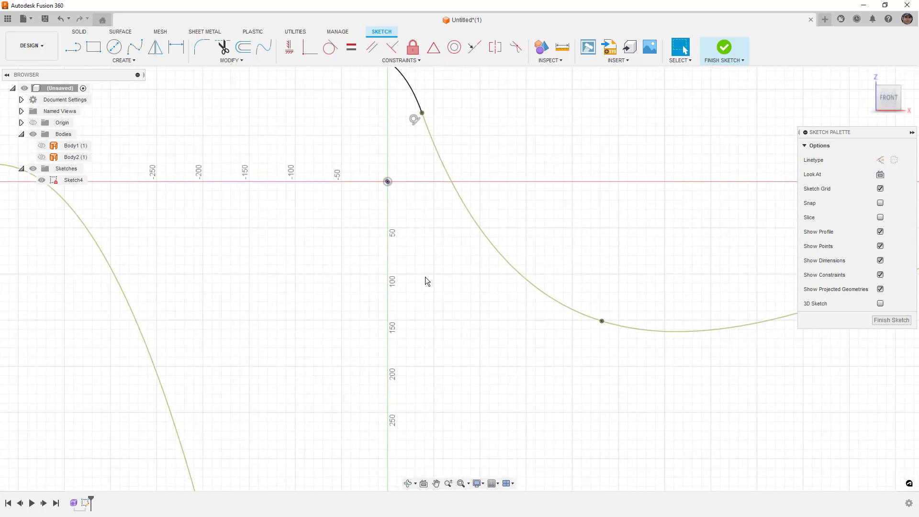
scroll(431, 280, down, 5)
mouse_move(500, 336)
middle_down()
mouse_move(488, 236)
mouse_move(503, 232)
middle_up()
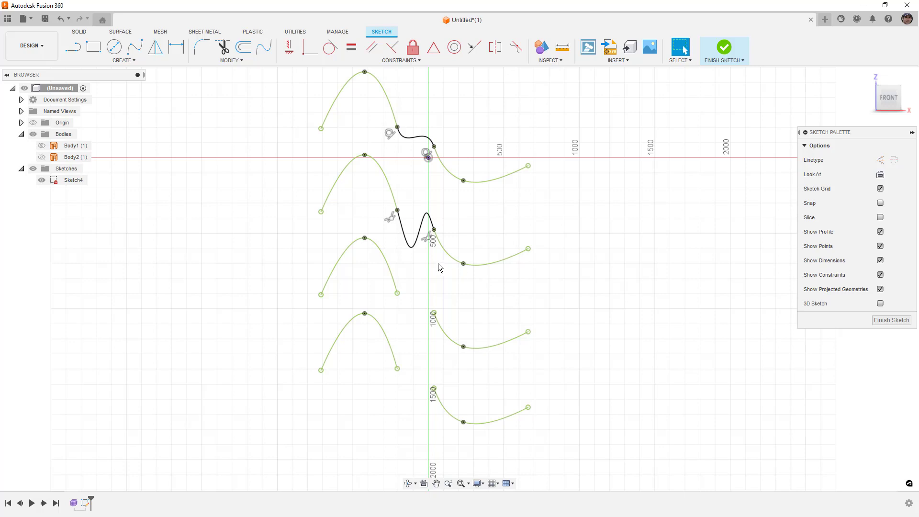
Draw a fit-point spline from the top blend's upper endpoint to the lower curve's endpoint.
click(134, 47)
scroll(406, 130, up, 4)
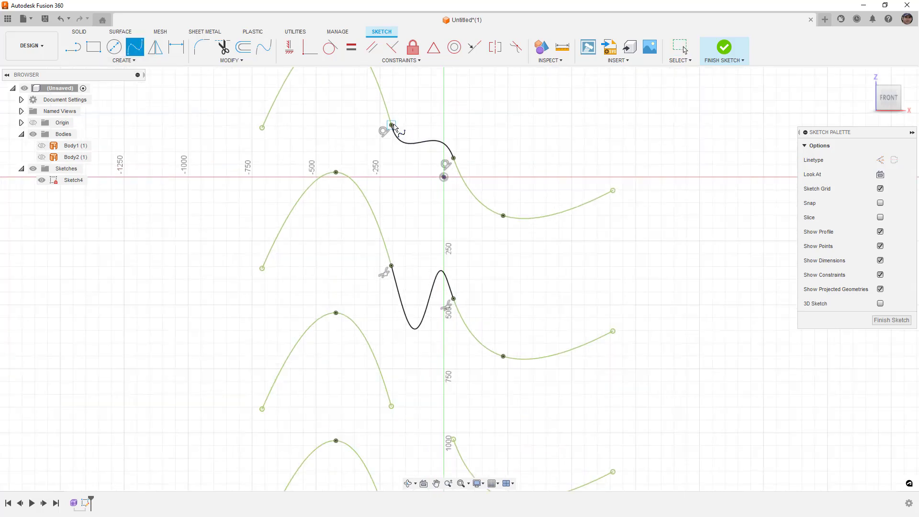
click(398, 127)
click(453, 158)
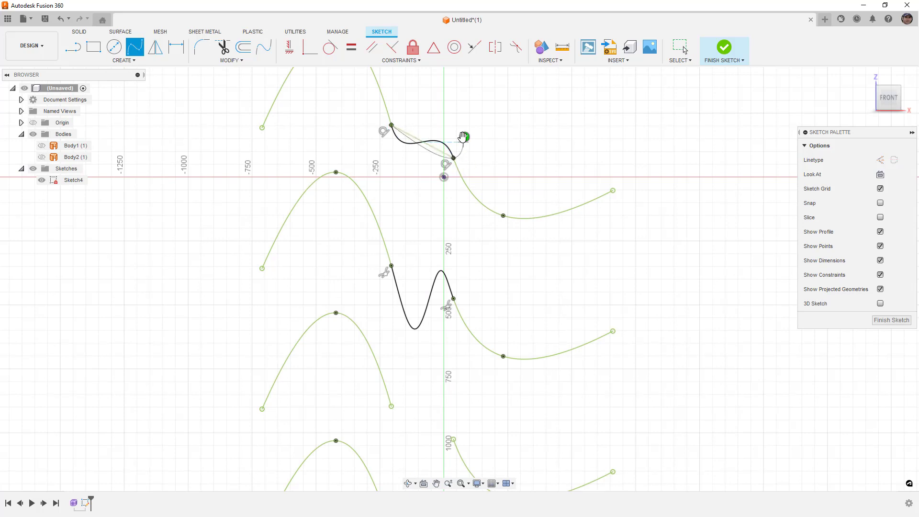
click(462, 138)
Make the new bridging spline tangent to the upper curve.
click(330, 47)
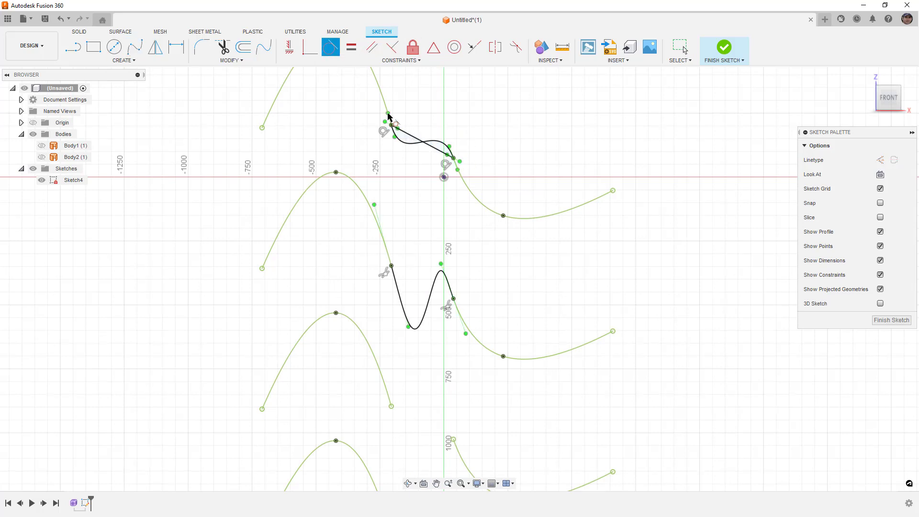
click(410, 139)
click(389, 114)
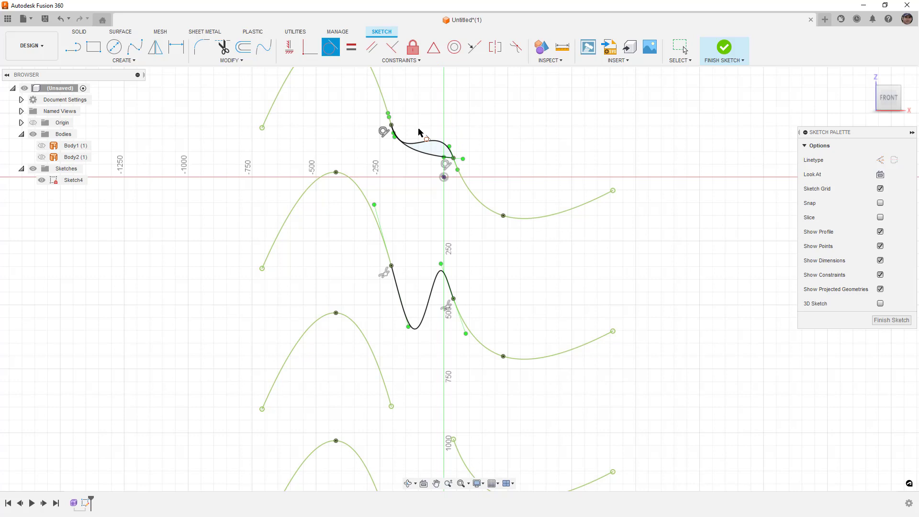
click(441, 159)
key(Escape)
Convert the flatter bridging spline into a dashed construction line.
scroll(459, 172, up, 4)
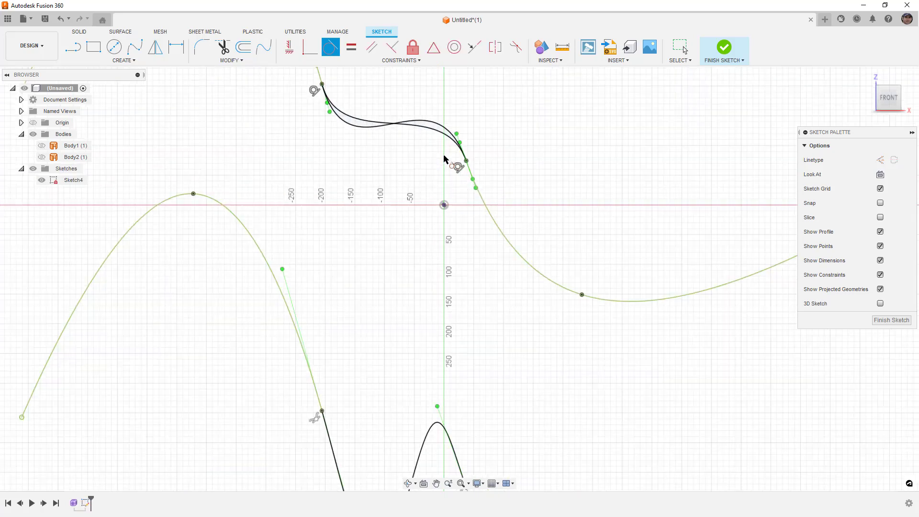
middle_drag(502, 150, 510, 276)
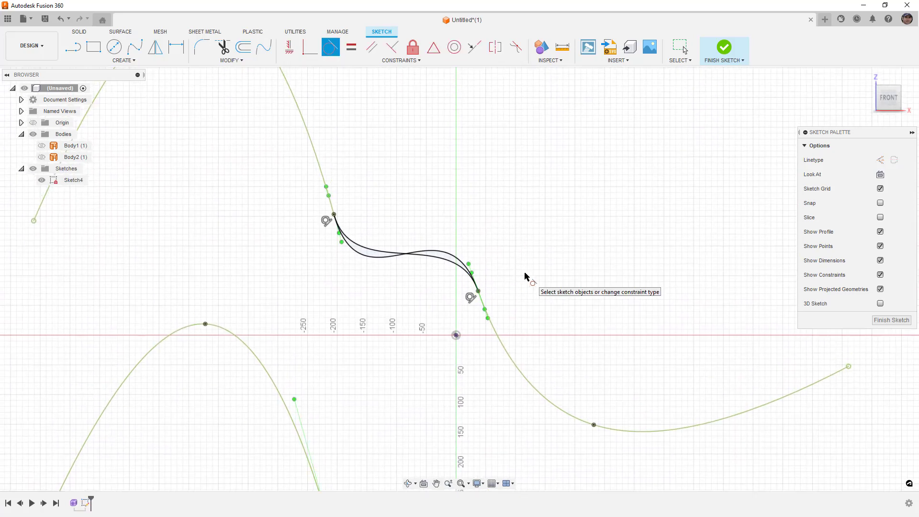
key(Escape)
click(447, 260)
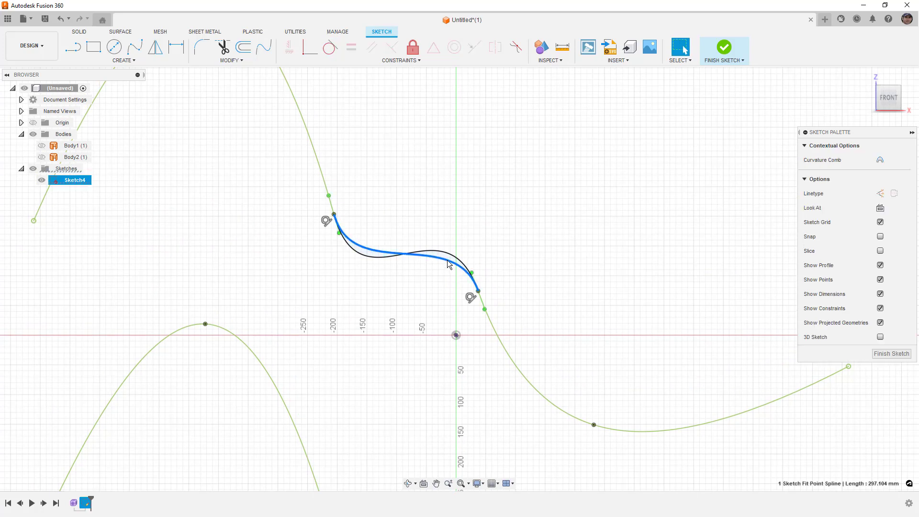
key(Escape)
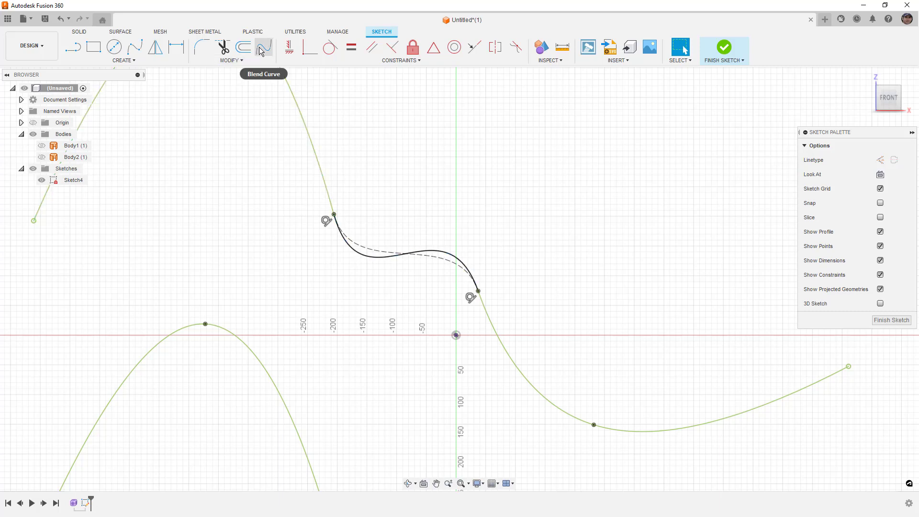
click(135, 46)
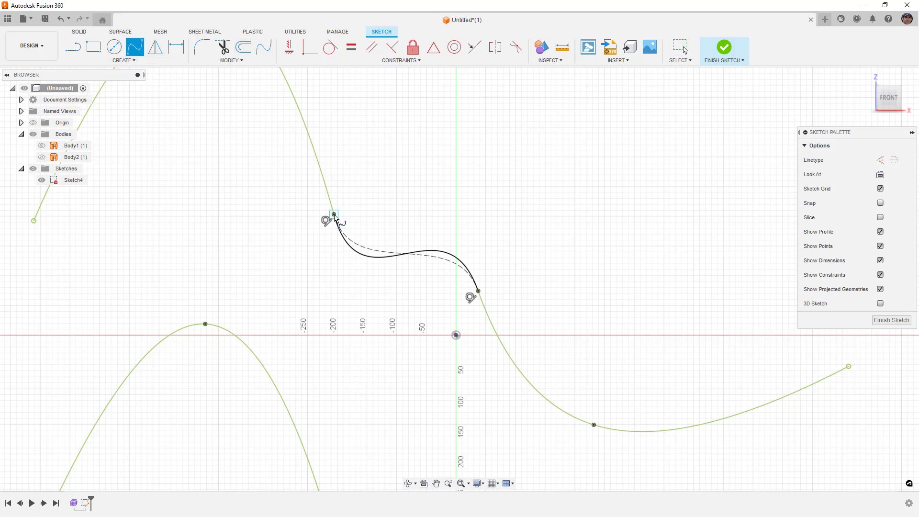
click(333, 214)
click(385, 339)
click(396, 367)
key(Escape)
click(351, 265)
click(322, 168)
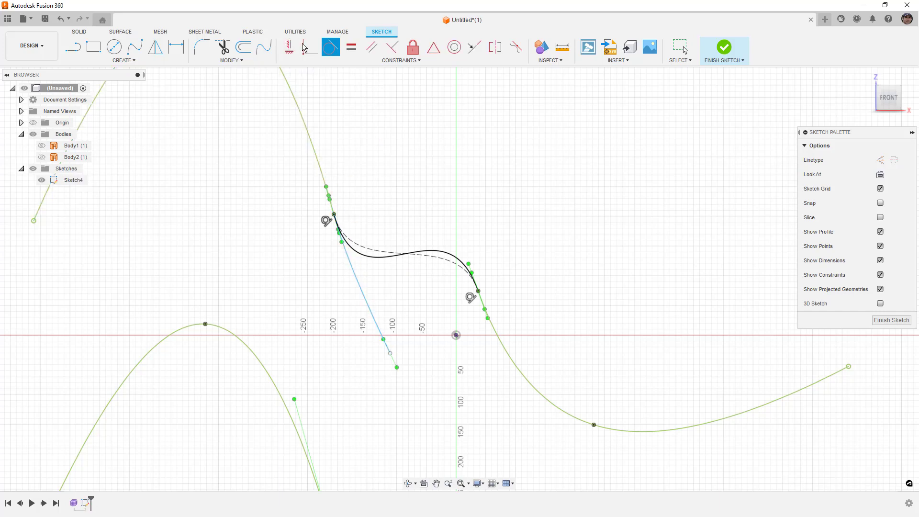
click(390, 353)
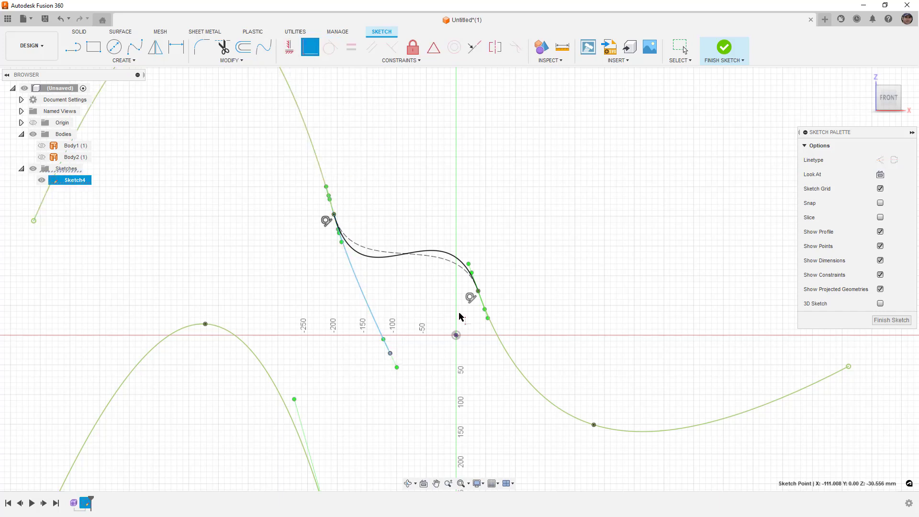
click(480, 292)
drag(480, 292, 489, 320)
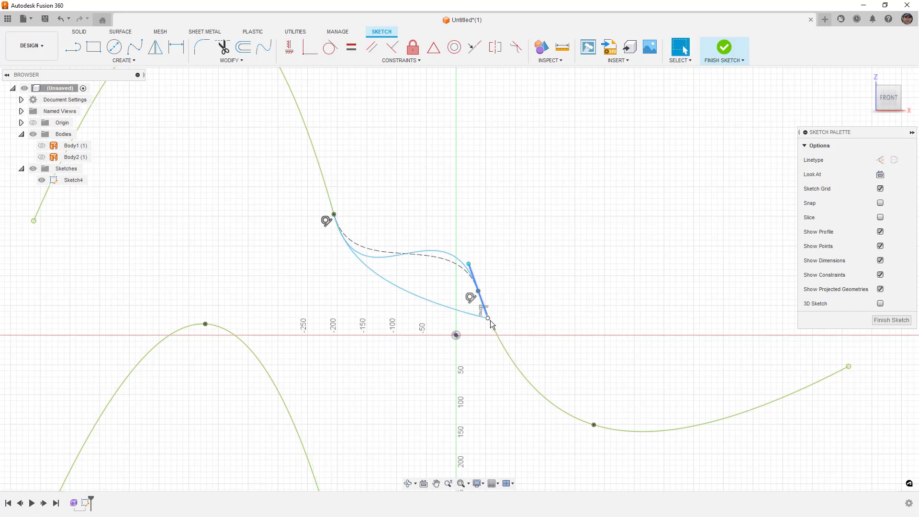
key(ctrl+z)
click(310, 47)
click(390, 353)
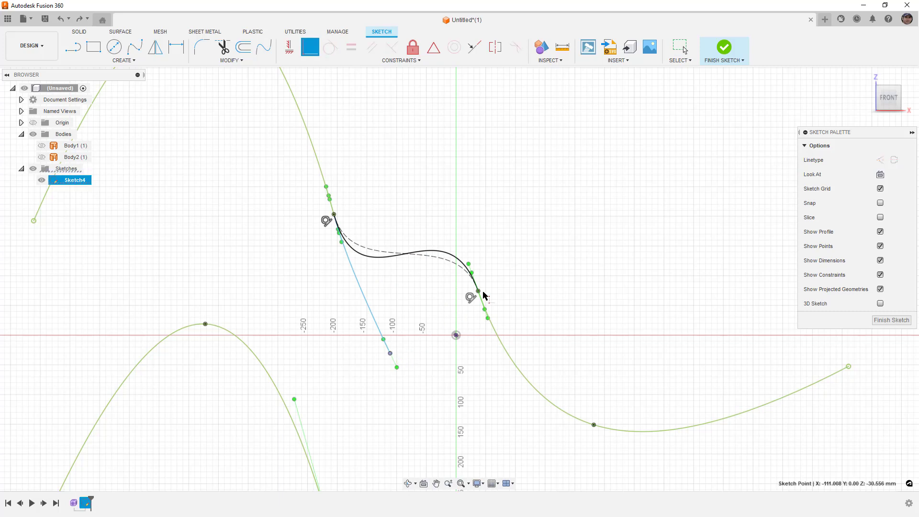
scroll(480, 292, up, 3)
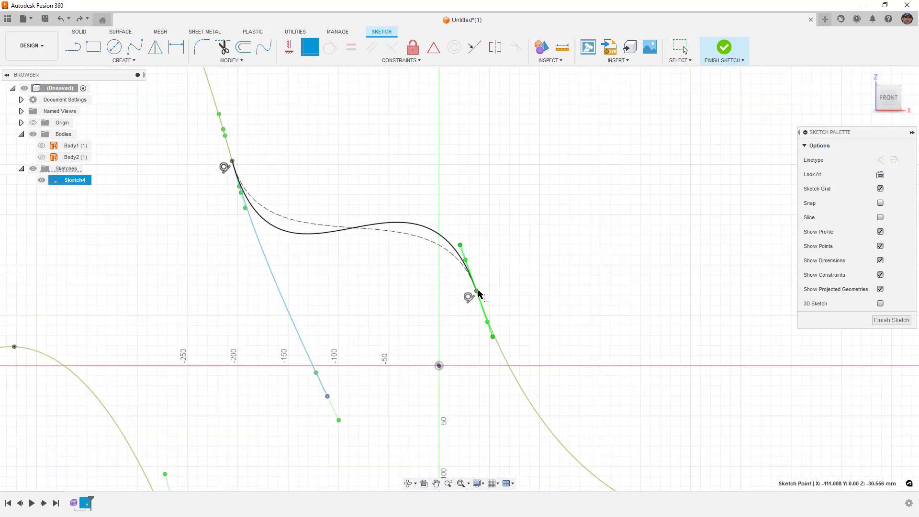
click(479, 293)
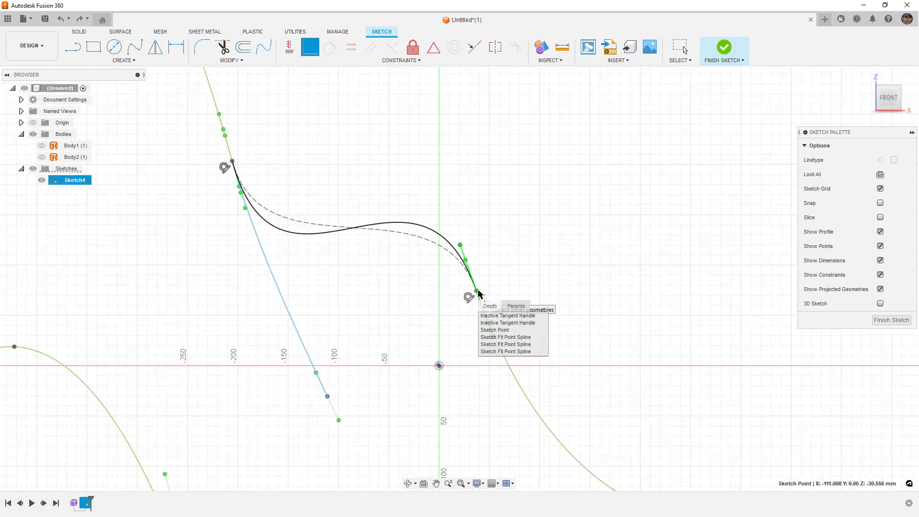
click(509, 331)
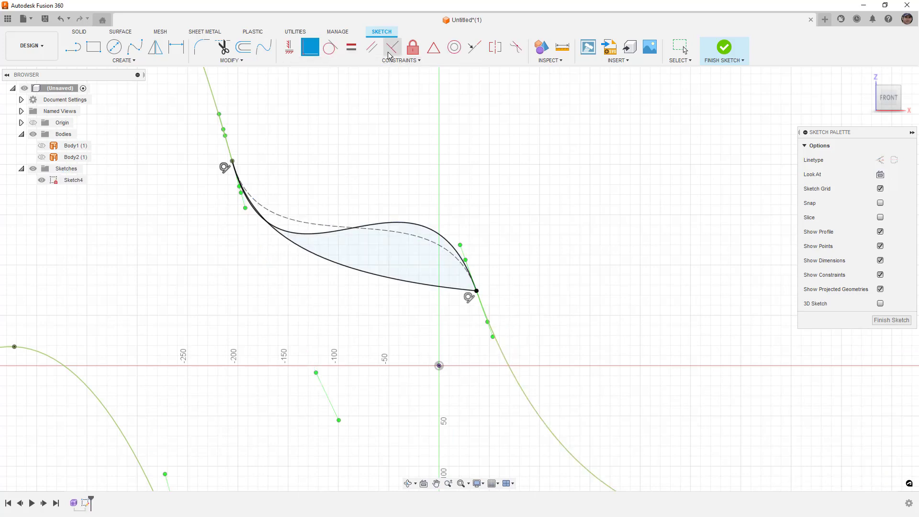
click(330, 47)
click(424, 286)
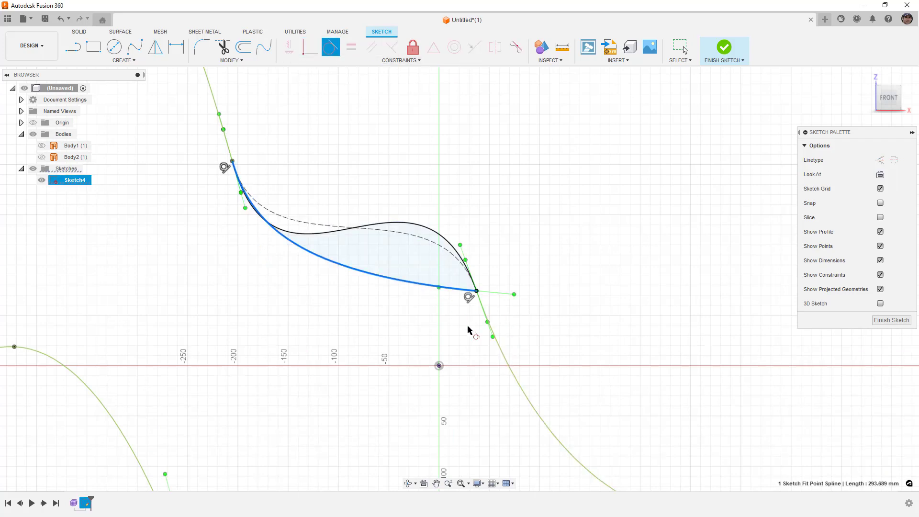
click(494, 345)
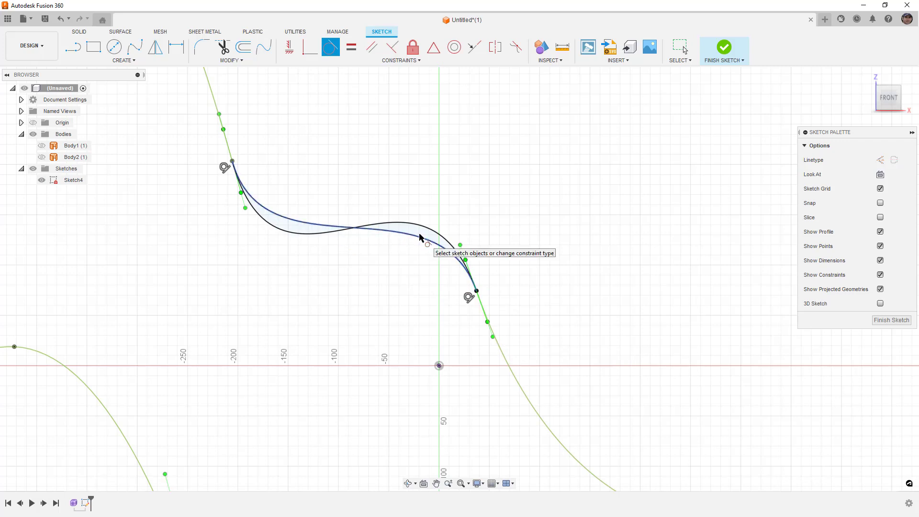
key(Escape)
drag(420, 233, 419, 244)
scroll(459, 344, down, 3)
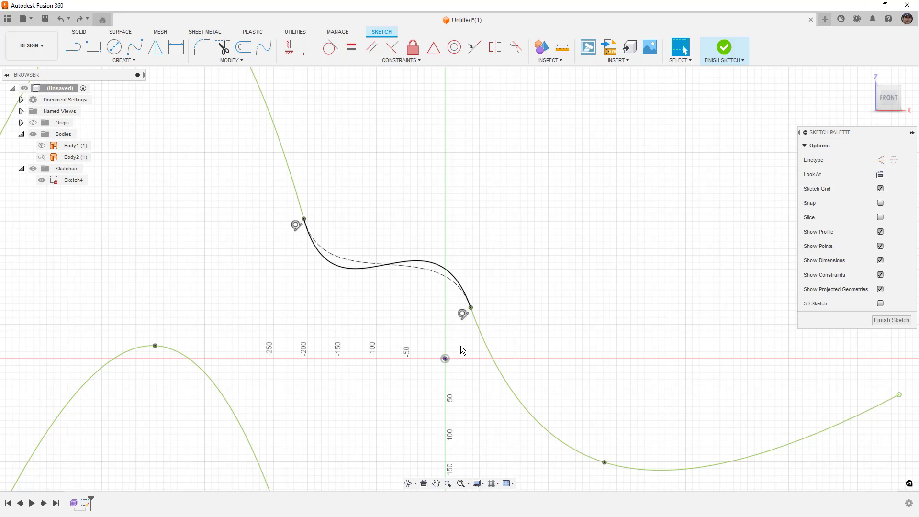
Draw a fit-point spline between the second pair's two curve ends.
scroll(387, 212, down, 4)
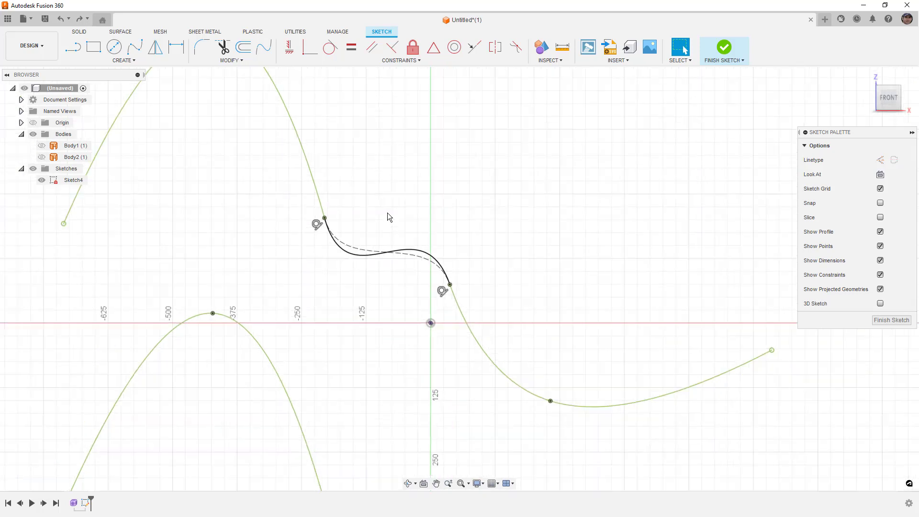
mouse_move(426, 410)
middle_down()
mouse_move(423, 376)
mouse_move(410, 366)
middle_up()
scroll(411, 366, up, 3)
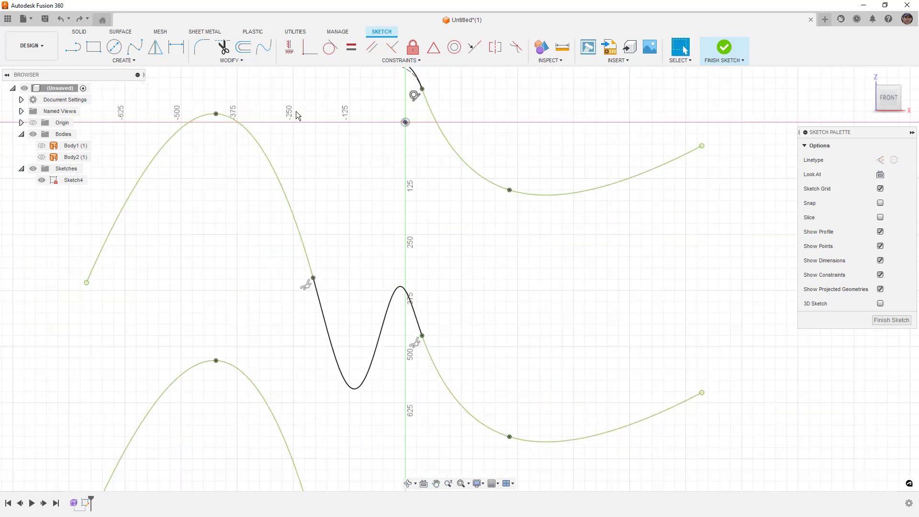
click(134, 46)
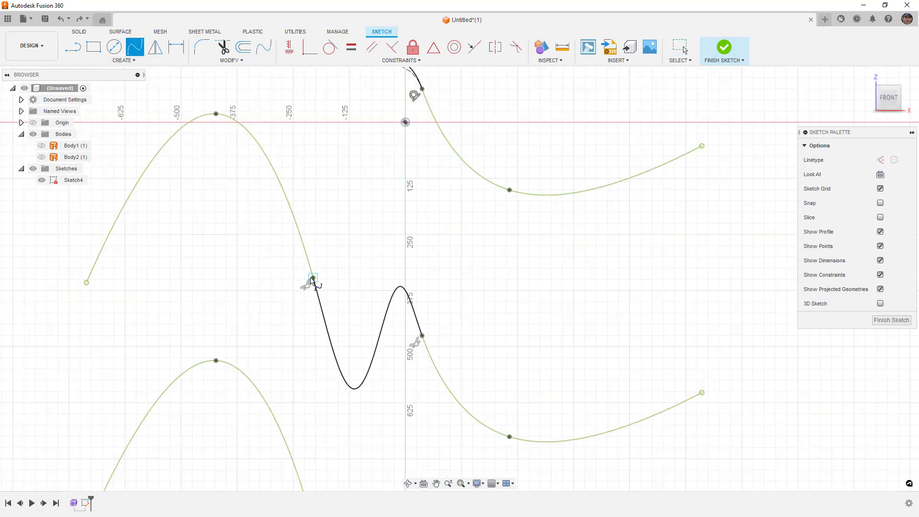
click(313, 277)
click(422, 335)
click(432, 315)
Make the bridging spline curvature-continuous with the upper-left and lower-right curves.
click(516, 46)
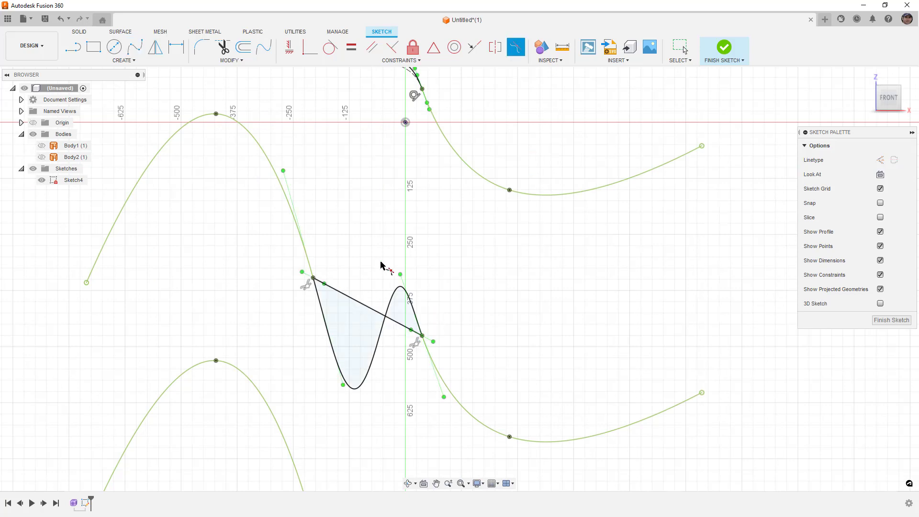
click(351, 300)
click(310, 260)
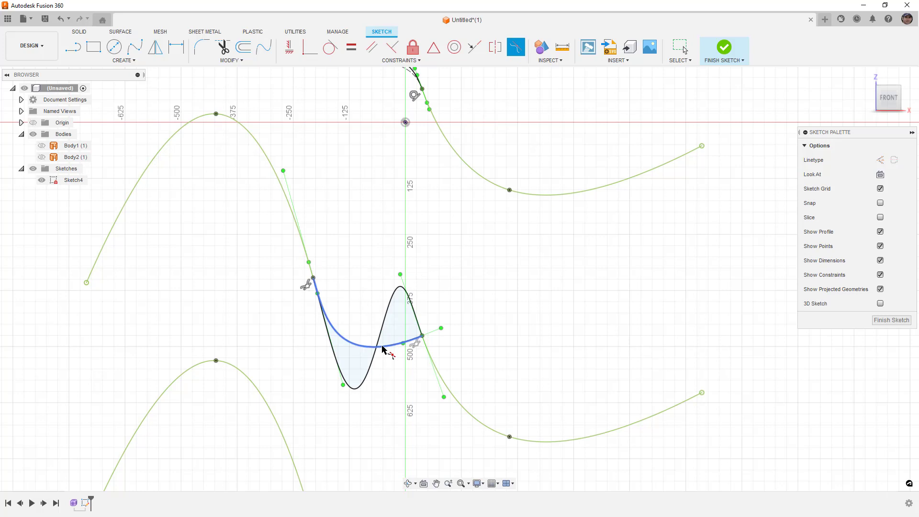
click(418, 338)
click(437, 367)
key(Escape)
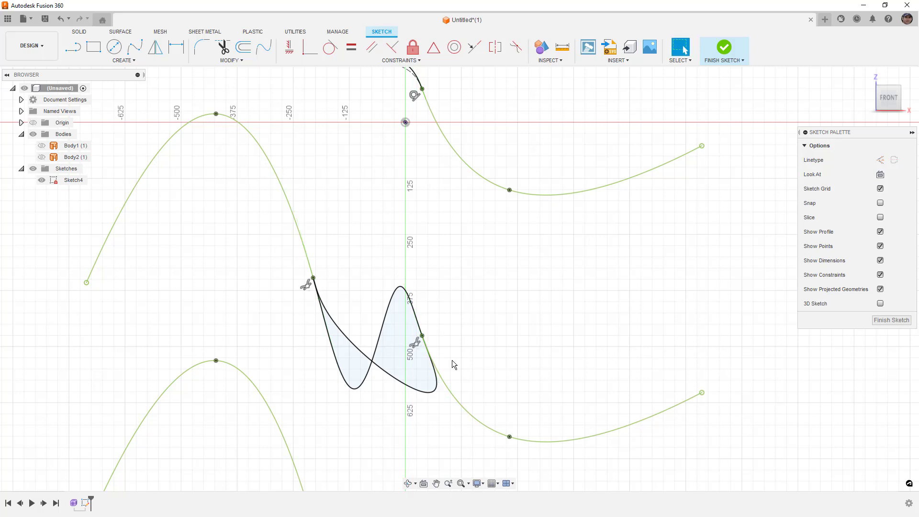
Reshape the spline's end tangent and reapply curvature continuity to the lower-right curve.
click(402, 342)
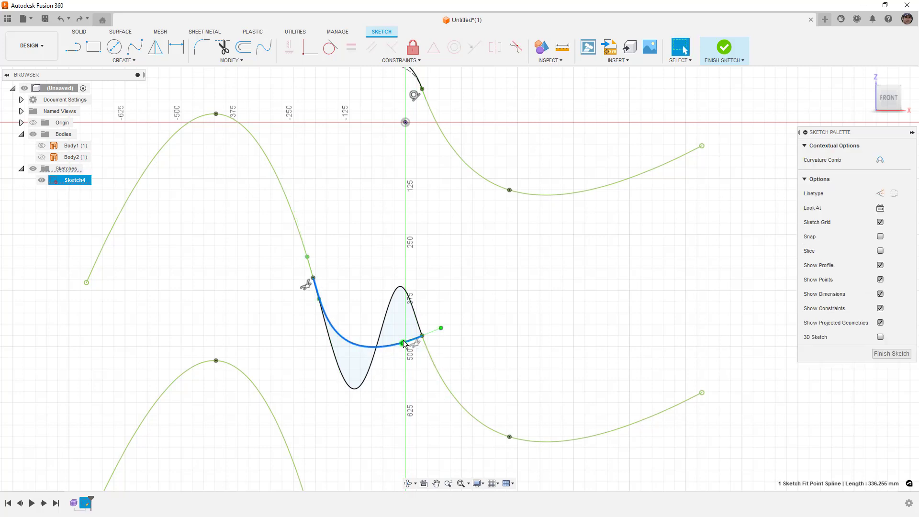
drag(402, 335, 405, 320)
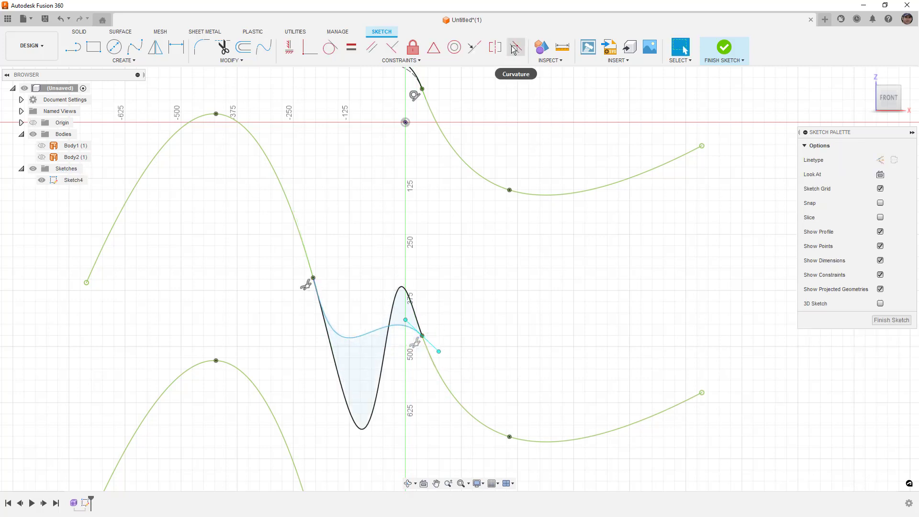
click(515, 46)
click(402, 341)
click(441, 383)
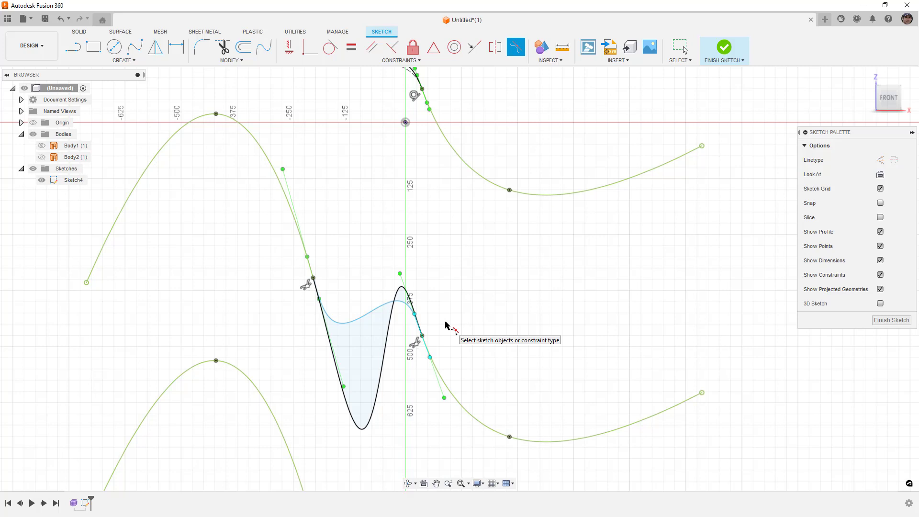
scroll(445, 325, down, 5)
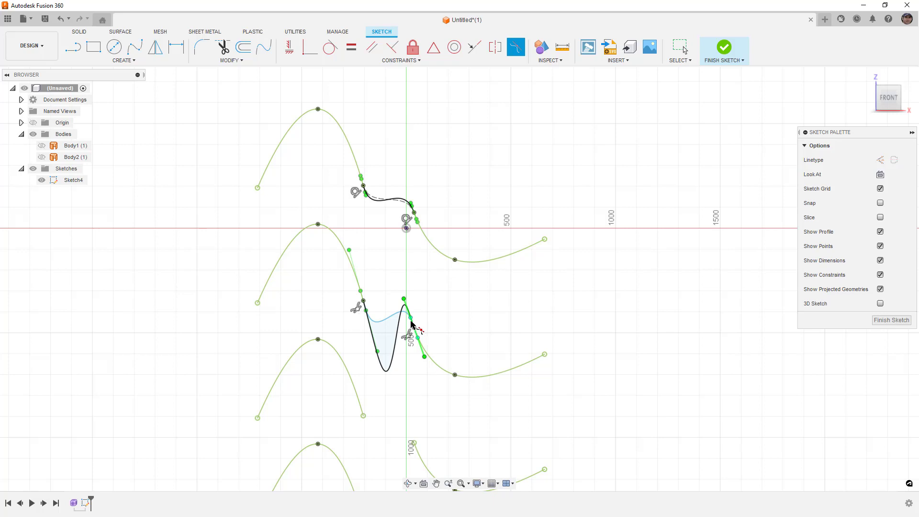
scroll(407, 292, up, 3)
key(Escape)
Switch the second pair's new bridging spline to construction with X.
click(390, 316)
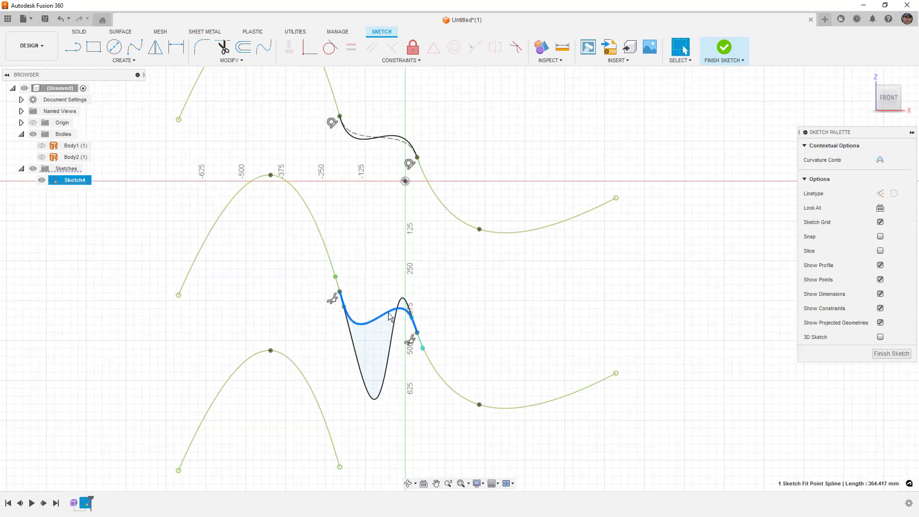
key(x)
click(446, 299)
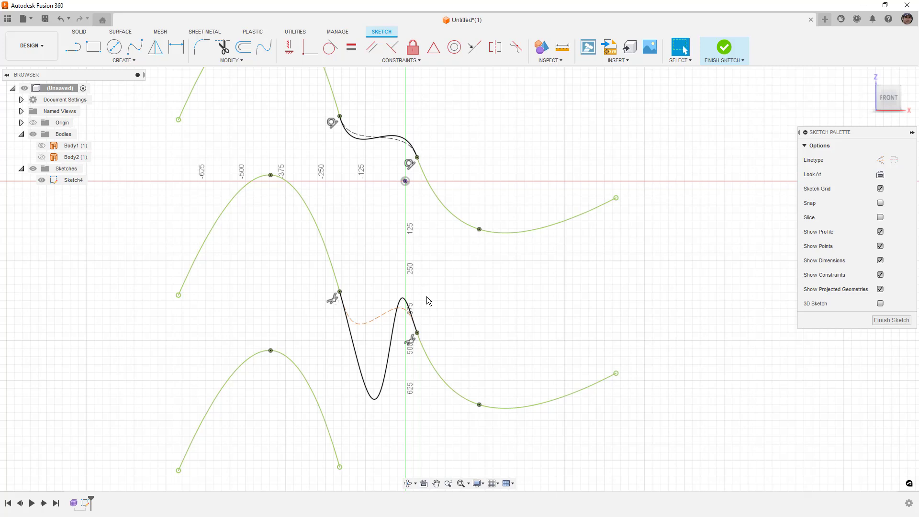
scroll(306, 218, down, 5)
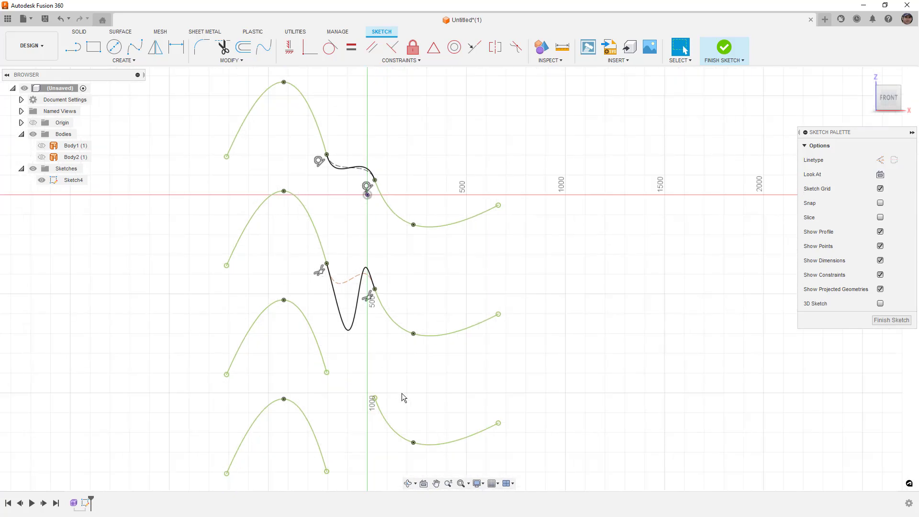
Draw a wavy control-point spline across the third pair's curve ends, through a dip and peak.
click(123, 60)
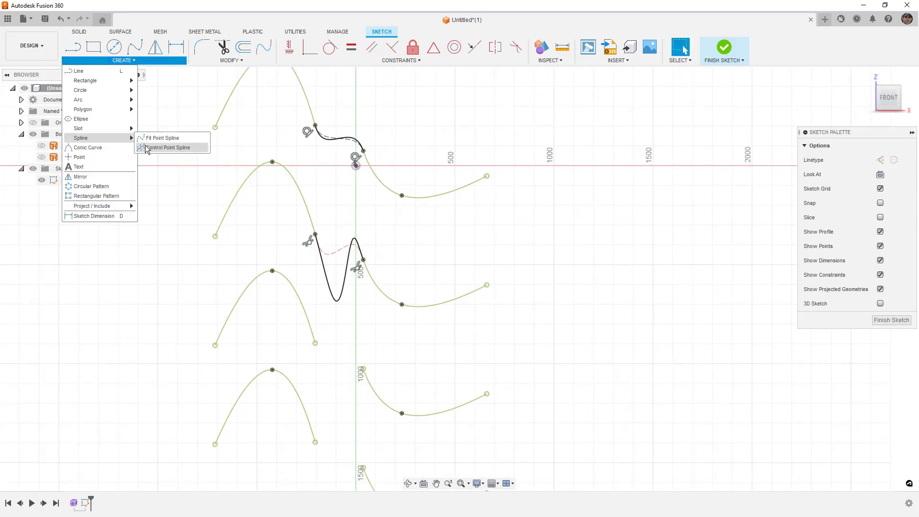
mouse_move(107, 138)
click(149, 148)
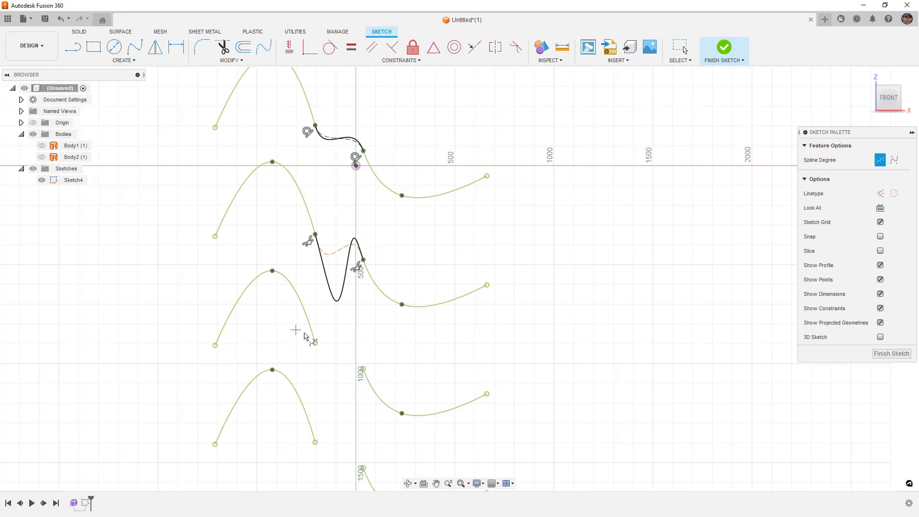
scroll(317, 347, up, 3)
click(311, 341)
click(321, 366)
click(333, 396)
click(341, 416)
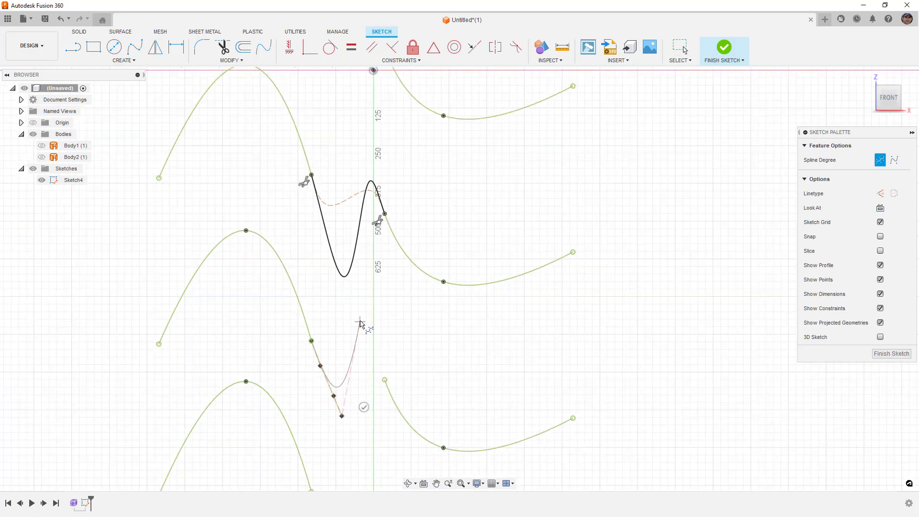
click(356, 319)
click(366, 341)
click(373, 356)
click(385, 379)
click(406, 371)
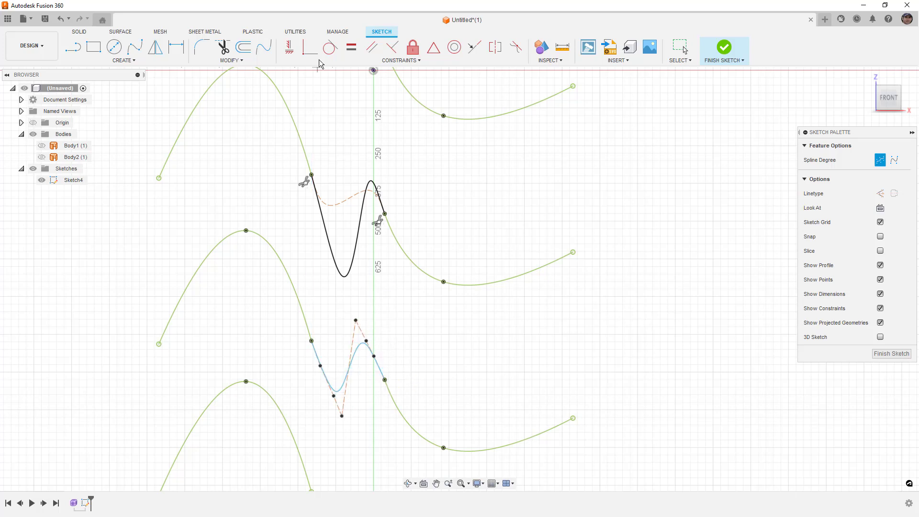
Make both ends of the control-point spline tangent to the green curves.
click(331, 47)
click(373, 359)
click(390, 392)
click(317, 356)
click(307, 326)
Apply tangent constraints aligning the control-polygon legs with their adjacent lines.
click(480, 50)
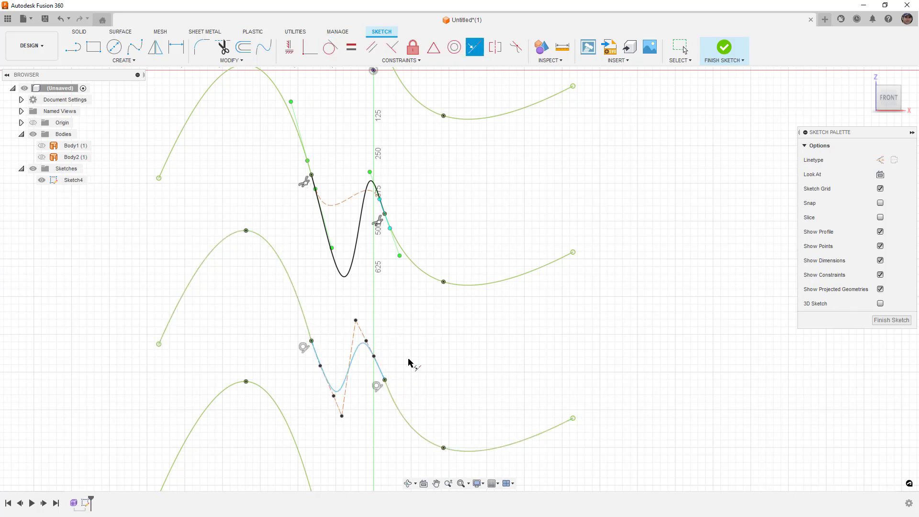
scroll(396, 383, up, 3)
click(373, 350)
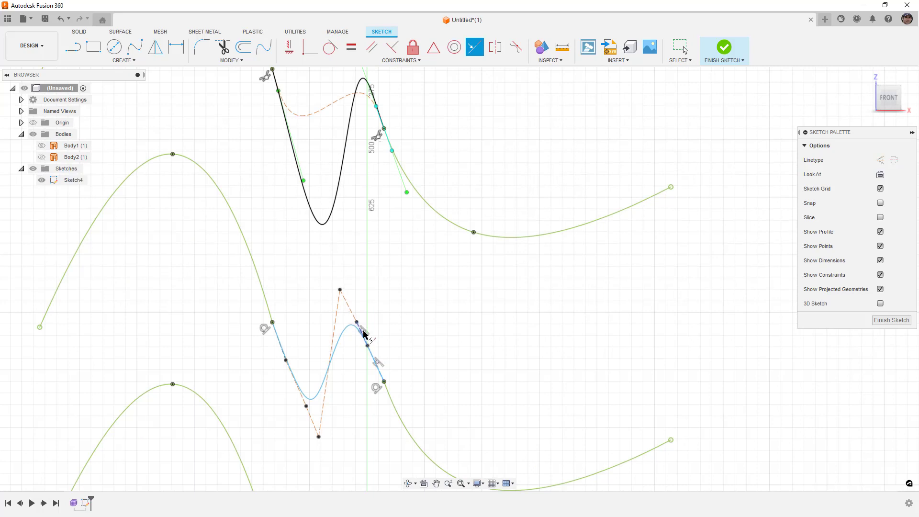
click(352, 314)
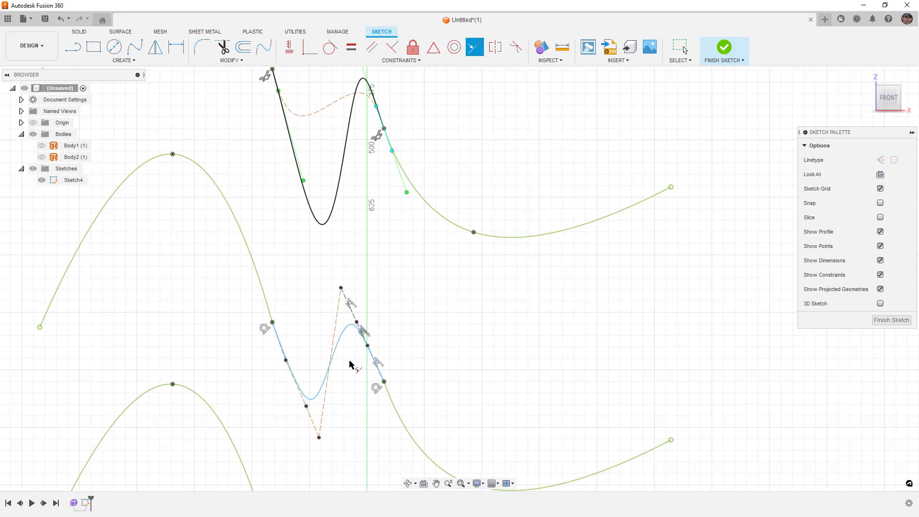
click(282, 348)
click(300, 381)
click(299, 386)
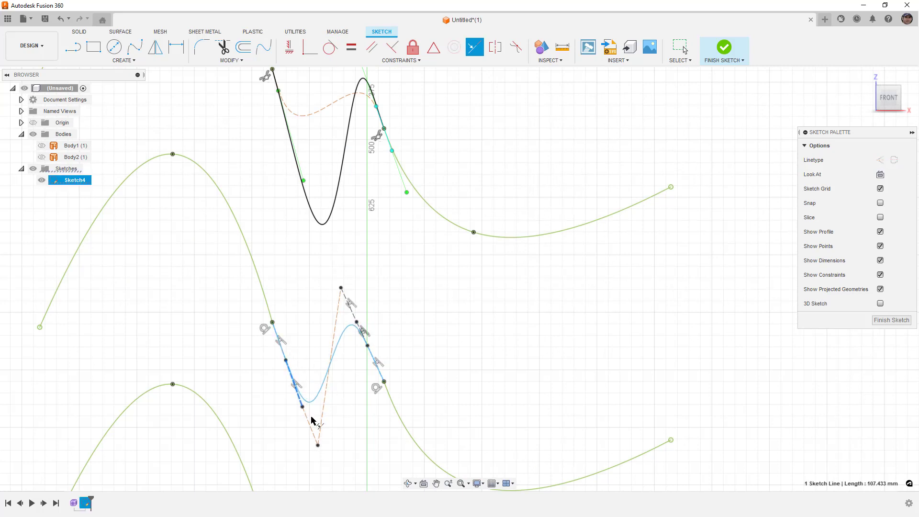
click(313, 432)
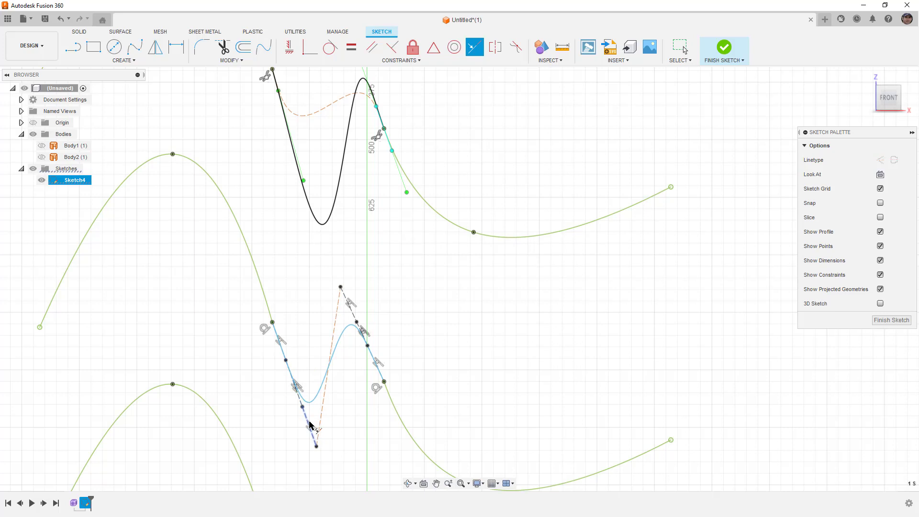
Make the control-polygon legs equal in length on both ends.
click(351, 47)
click(348, 308)
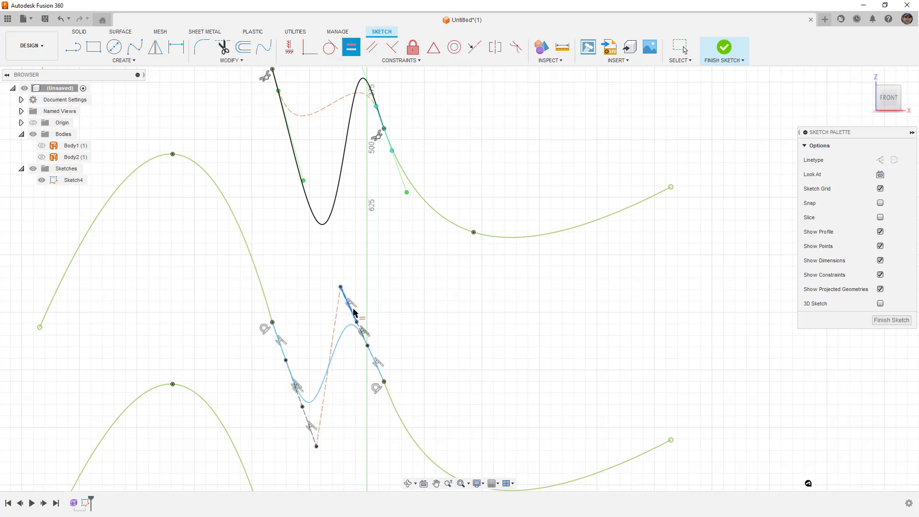
click(364, 338)
click(378, 365)
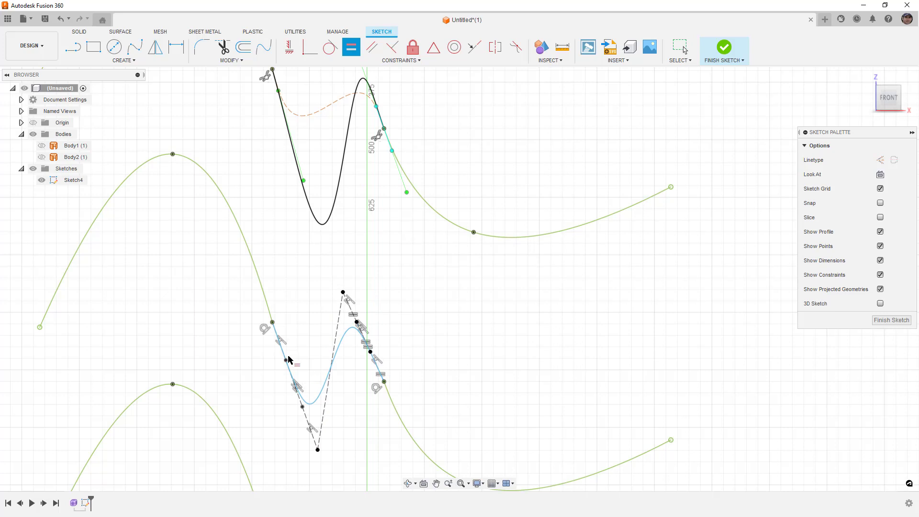
click(294, 381)
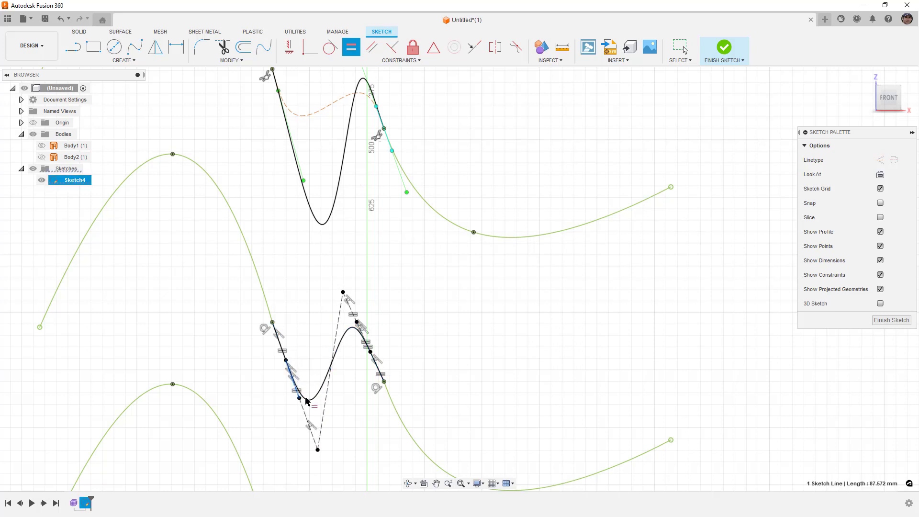
click(307, 418)
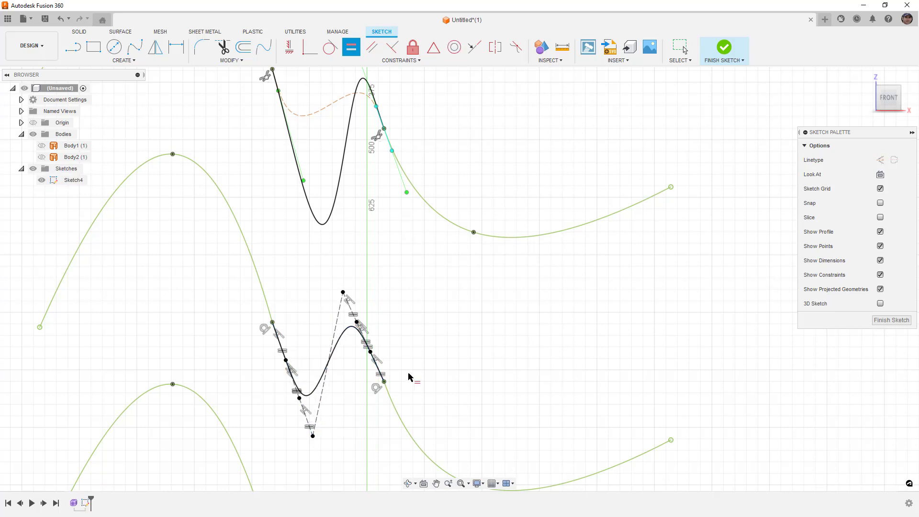
key(Escape)
scroll(419, 348, down, 1)
Turn on the curvature comb for the lower control-point spline.
scroll(419, 349, down, 3)
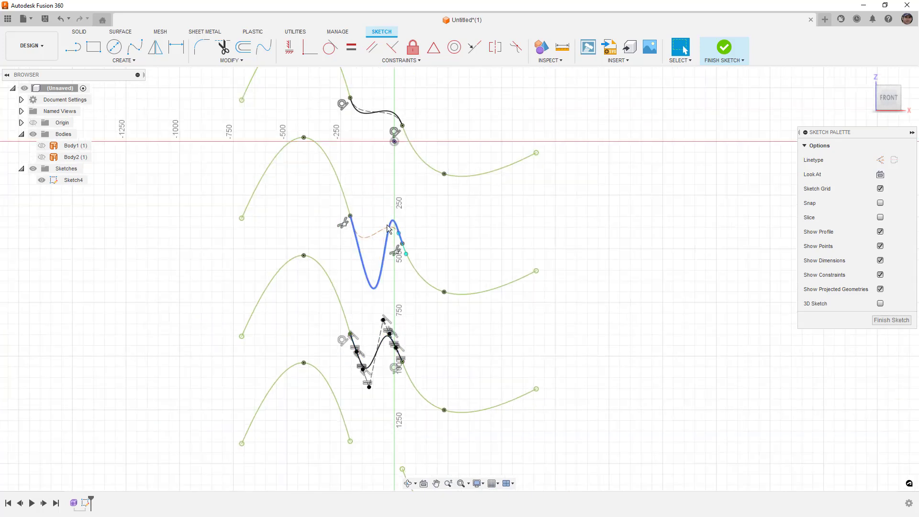
click(377, 350)
right_click(380, 342)
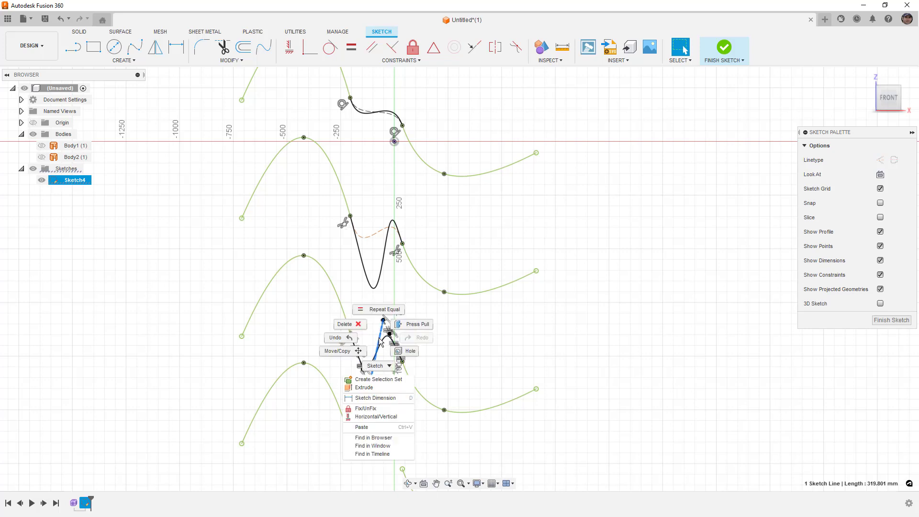
click(457, 358)
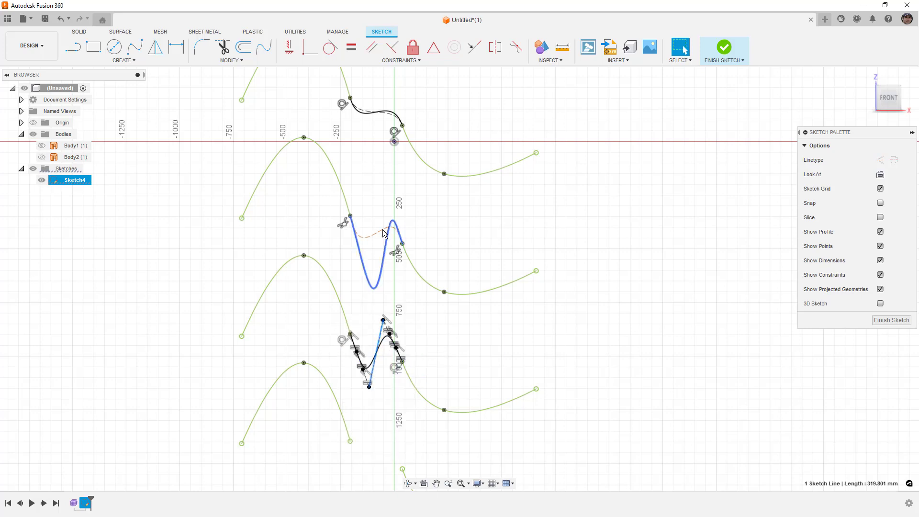
click(389, 337)
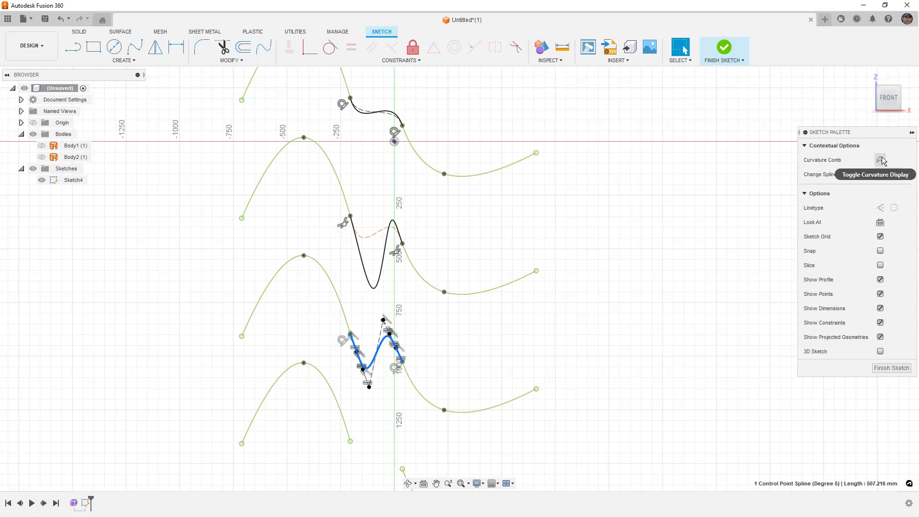
click(880, 159)
click(741, 177)
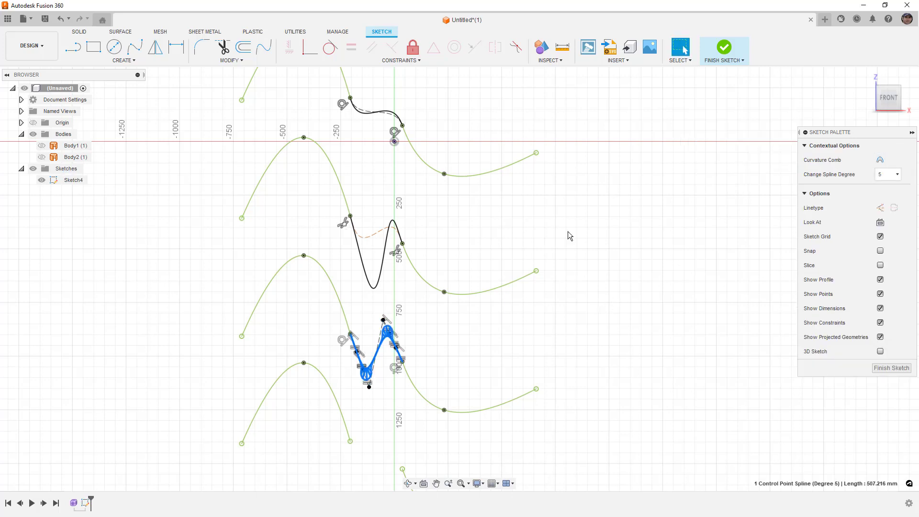
Turn on the curvature comb for the middle fit-point spline.
click(378, 274)
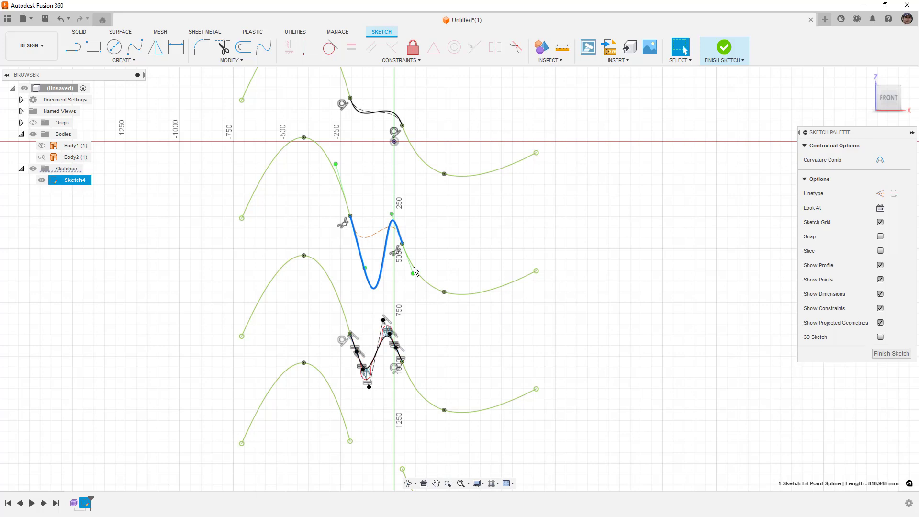
click(880, 160)
click(742, 176)
scroll(410, 319, up, 5)
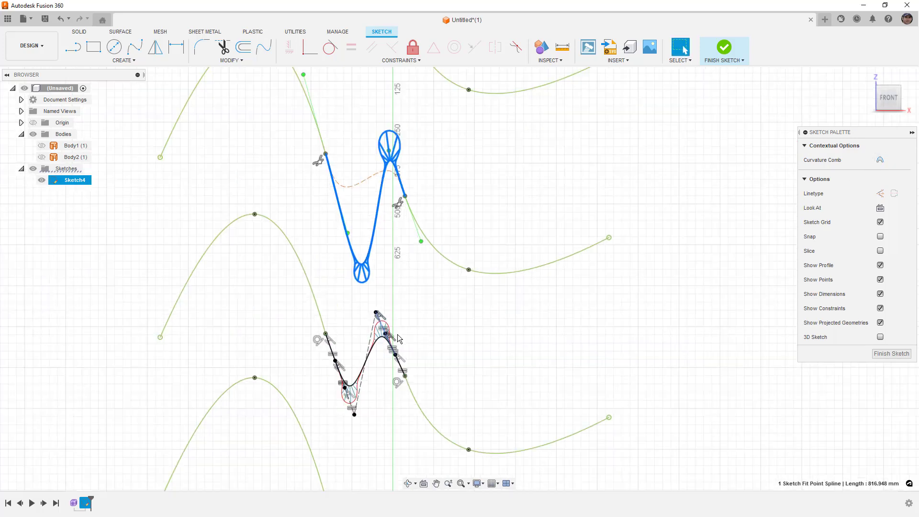
click(433, 306)
scroll(454, 316, down, 1)
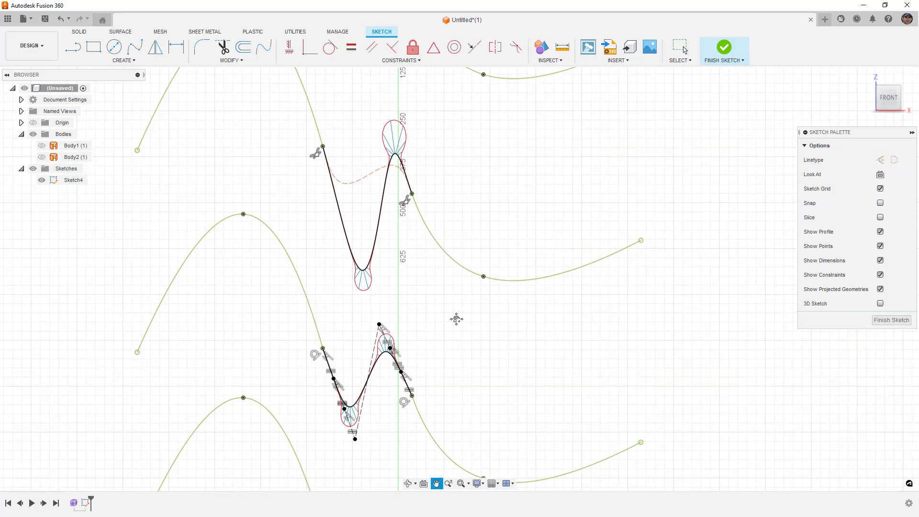
key(Escape)
scroll(432, 345, up, 1)
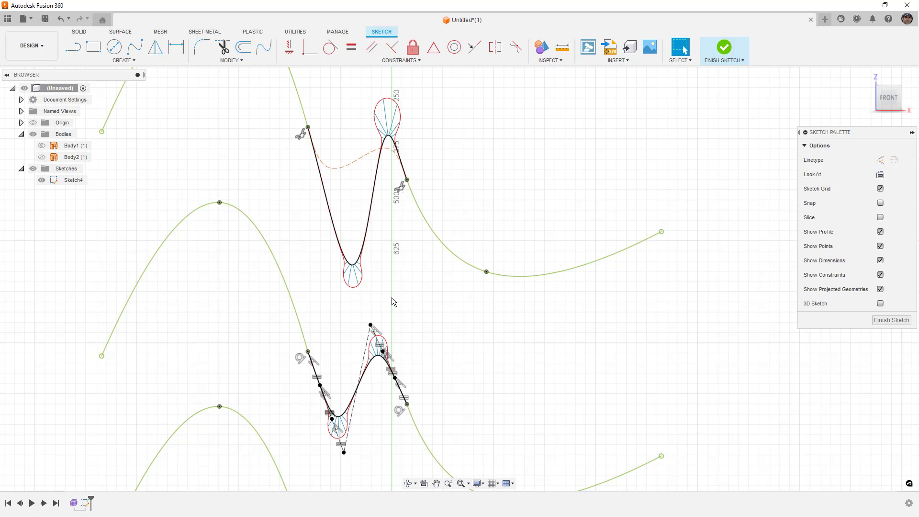
middle_drag(409, 139, 412, 191)
click(401, 203)
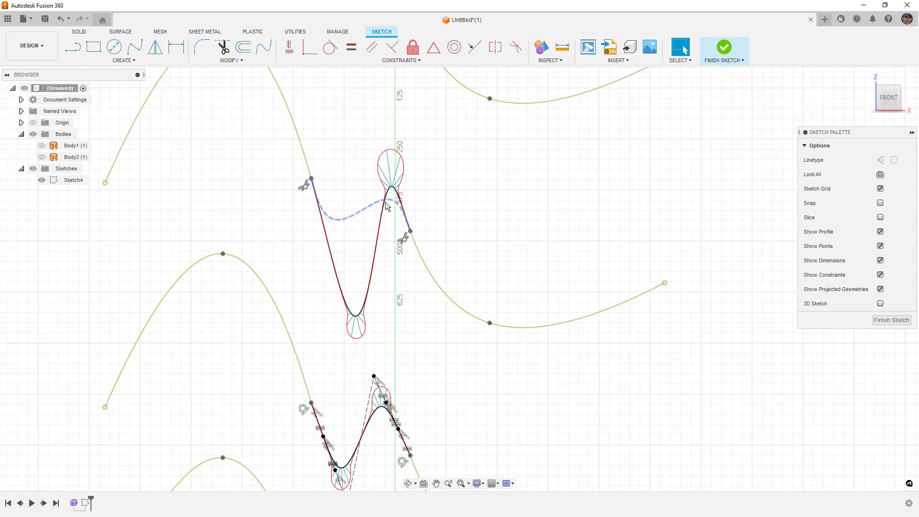
middle_drag(407, 361, 410, 246)
scroll(411, 246, up, 5)
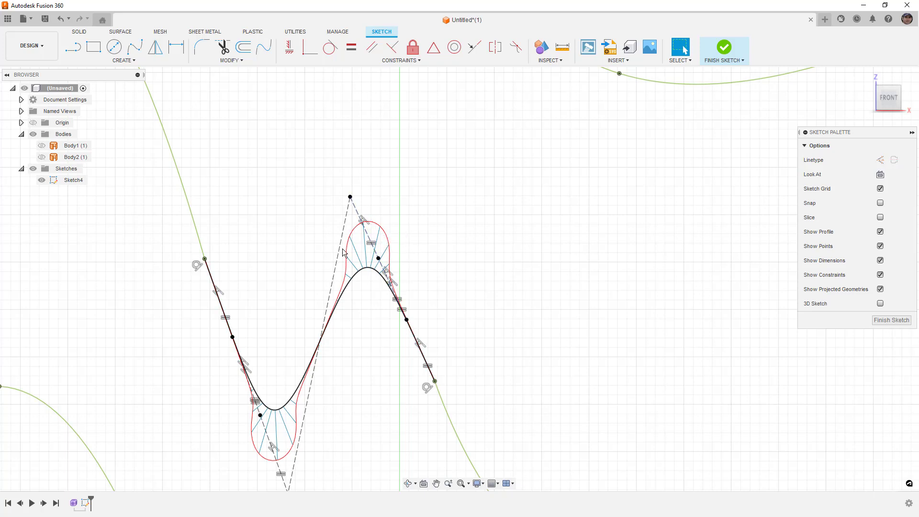
click(350, 282)
click(314, 424)
scroll(311, 424, down, 1)
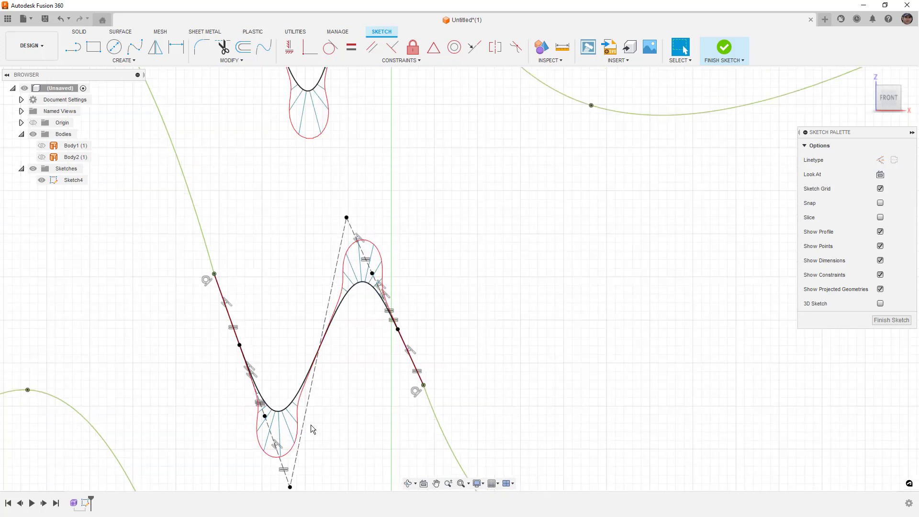
scroll(311, 425, down, 3)
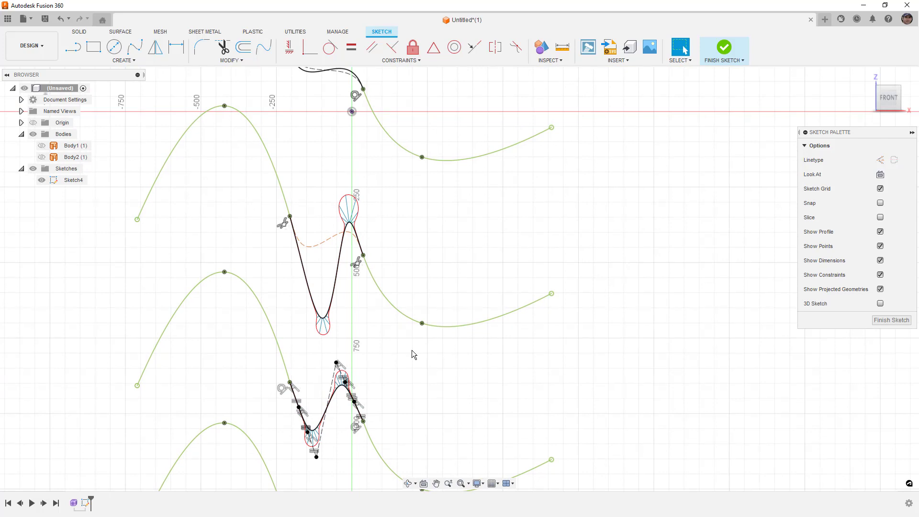
click(327, 406)
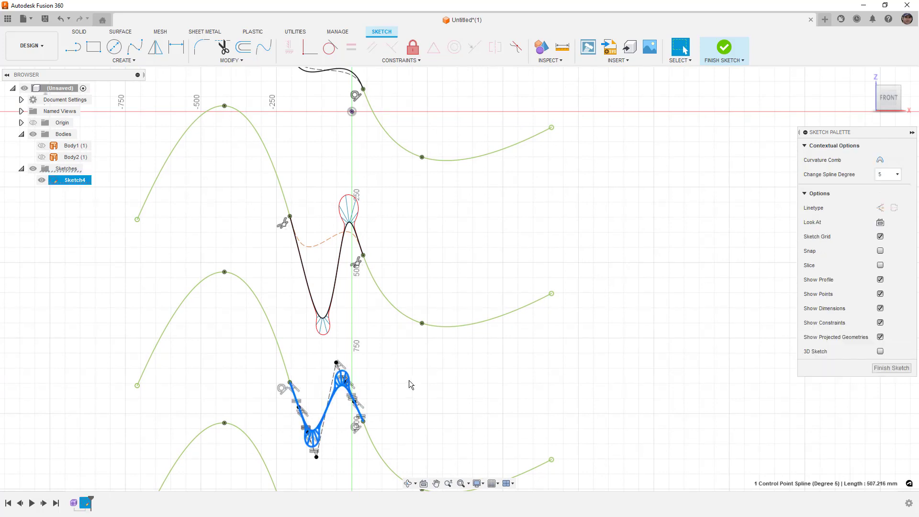
click(341, 267)
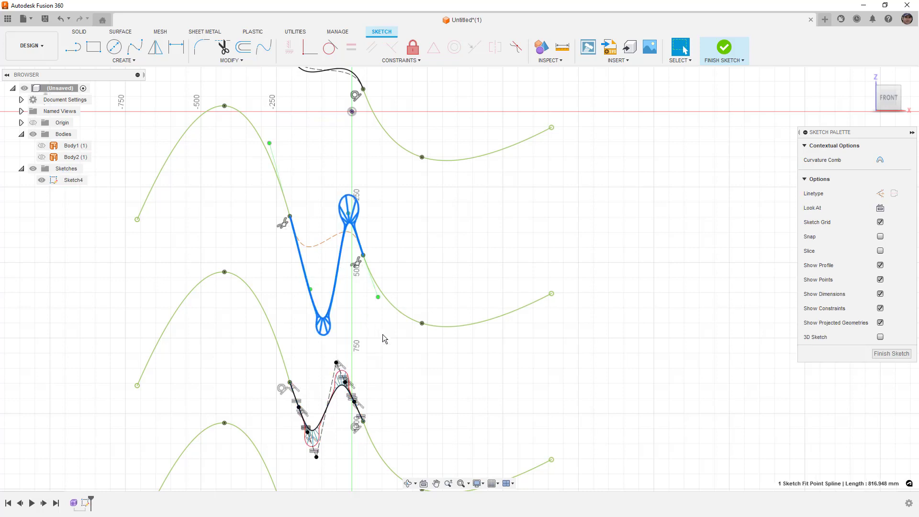
click(421, 339)
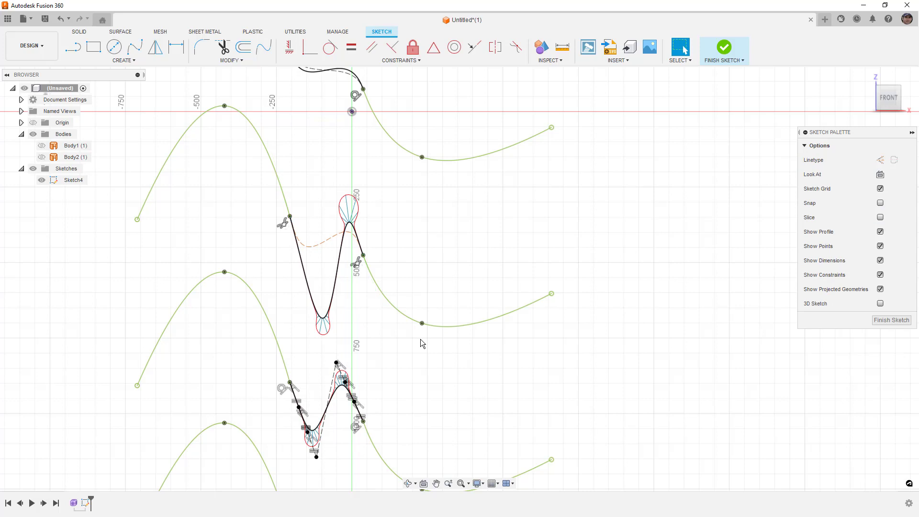
click(330, 294)
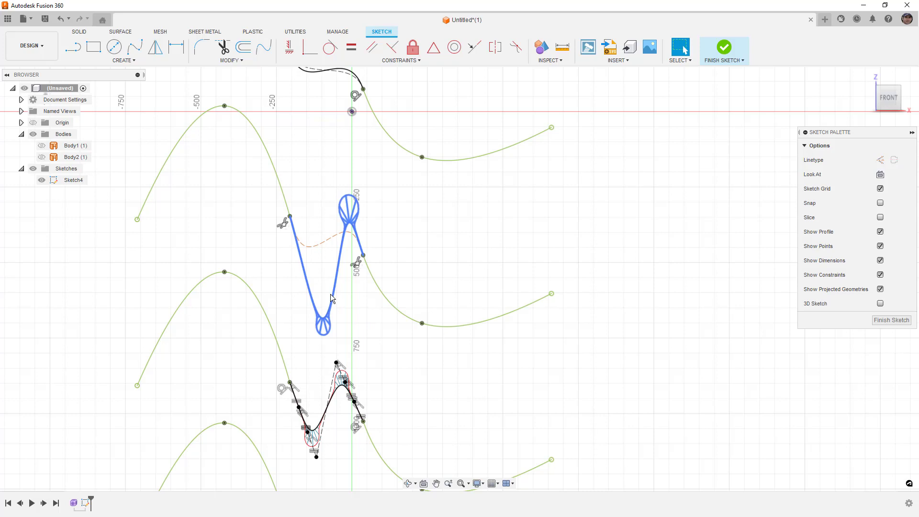
Turn on the curvature comb for the top pair's blend spline.
scroll(463, 358, down, 5)
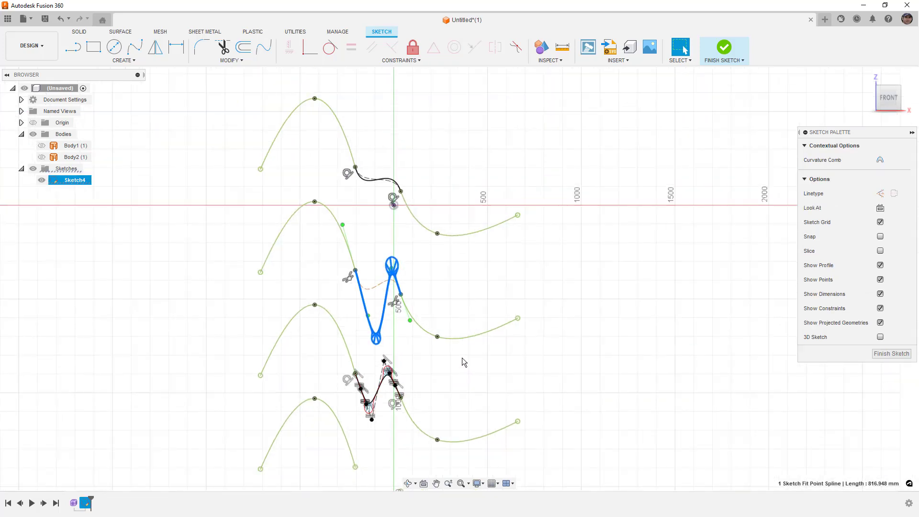
click(377, 183)
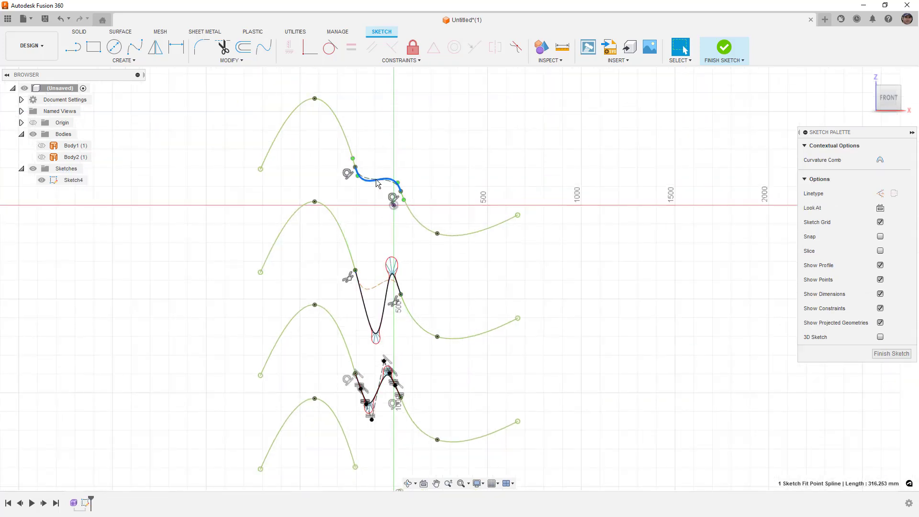
click(880, 161)
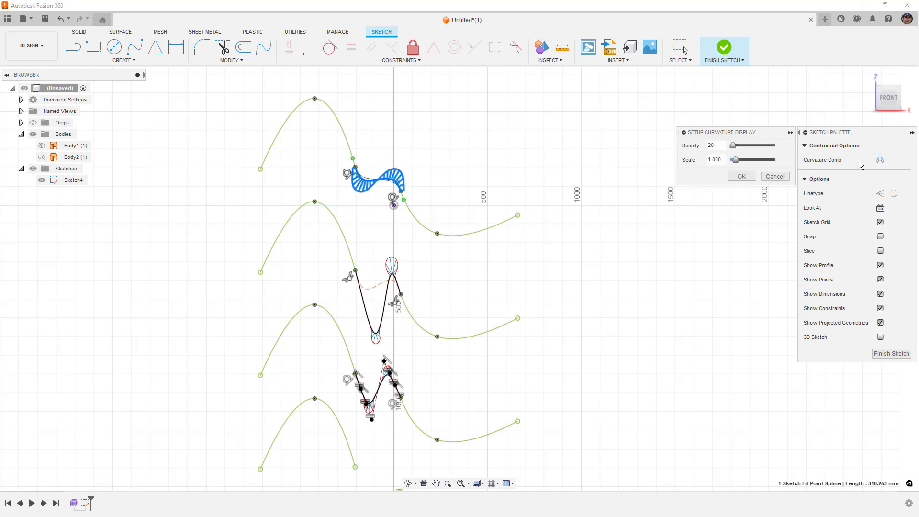
click(747, 176)
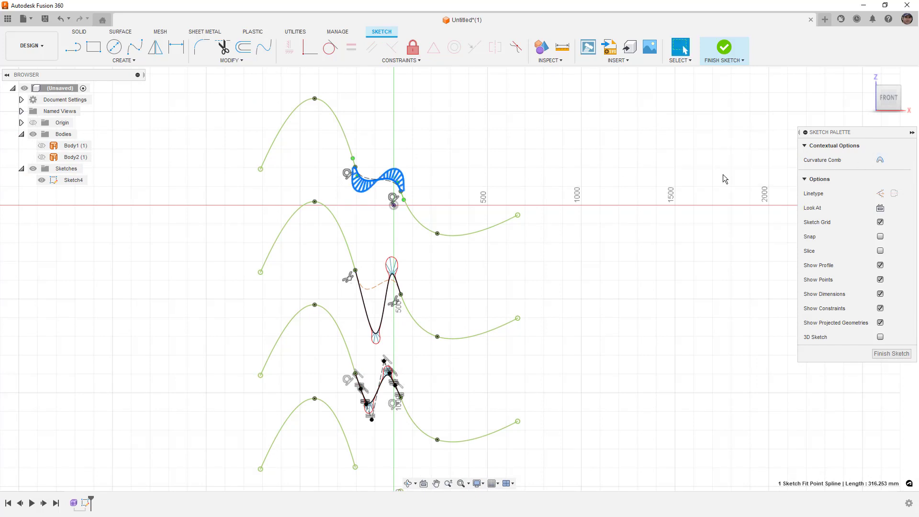
click(567, 262)
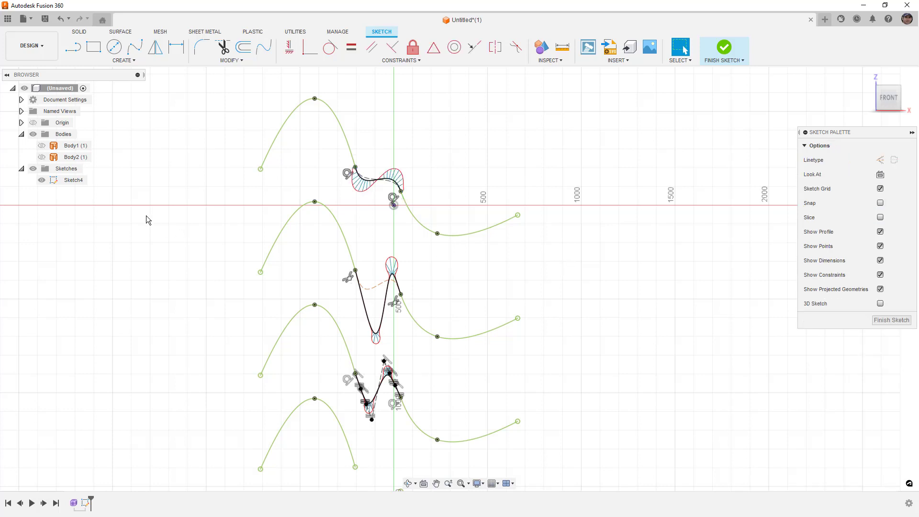
Show Body1 and Body2 and orbit to a tilted 3D view.
click(42, 146)
click(41, 157)
shift+middle_drag(435, 232, 388, 201)
scroll(388, 194, up, 5)
scroll(388, 194, up, 2)
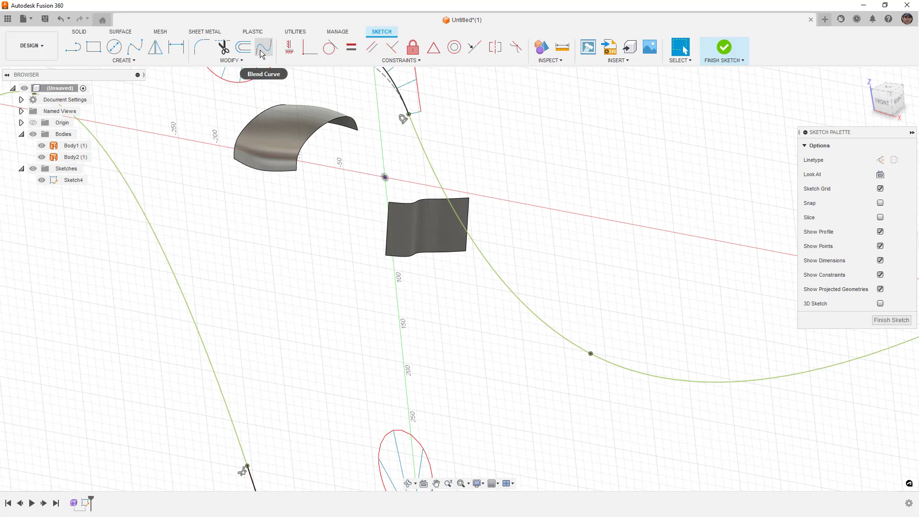
Finish the comparison sketch, hide Sketch4, and start a new sketch on an origin plane.
click(724, 48)
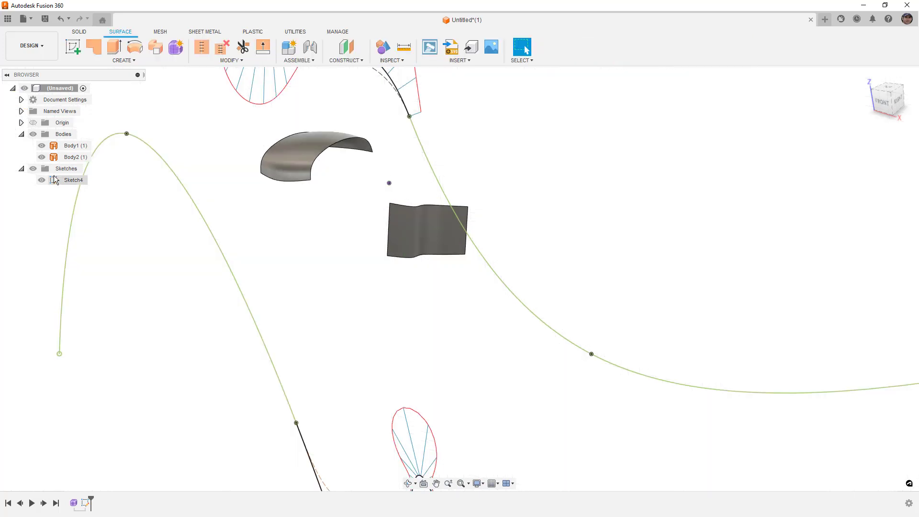
click(42, 180)
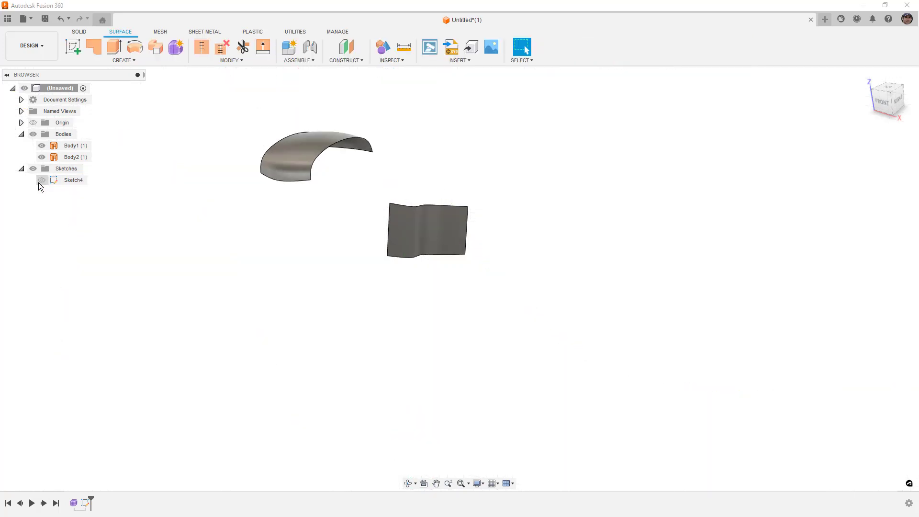
click(73, 48)
click(407, 168)
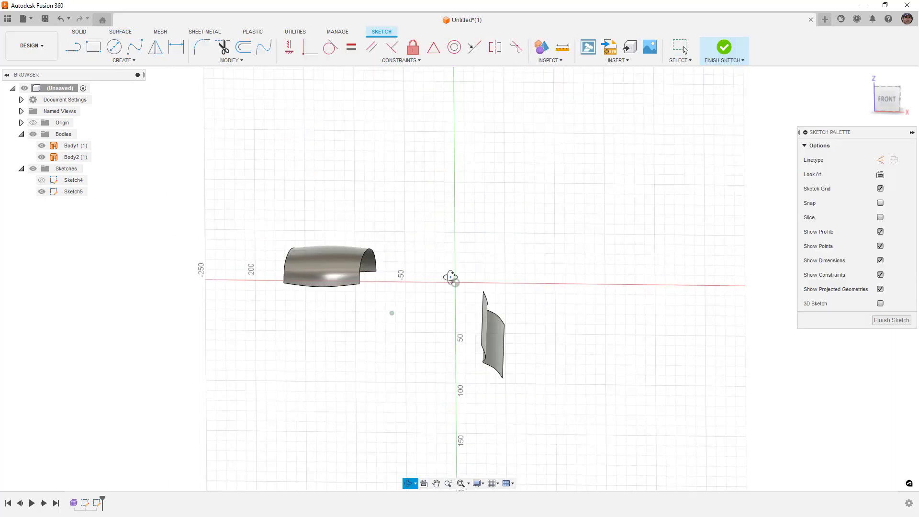
shift+middle_drag(445, 280, 427, 297)
Draw curvature-continuous blend curves joining Body1's lower, top and front edges to Body2's edges.
click(264, 46)
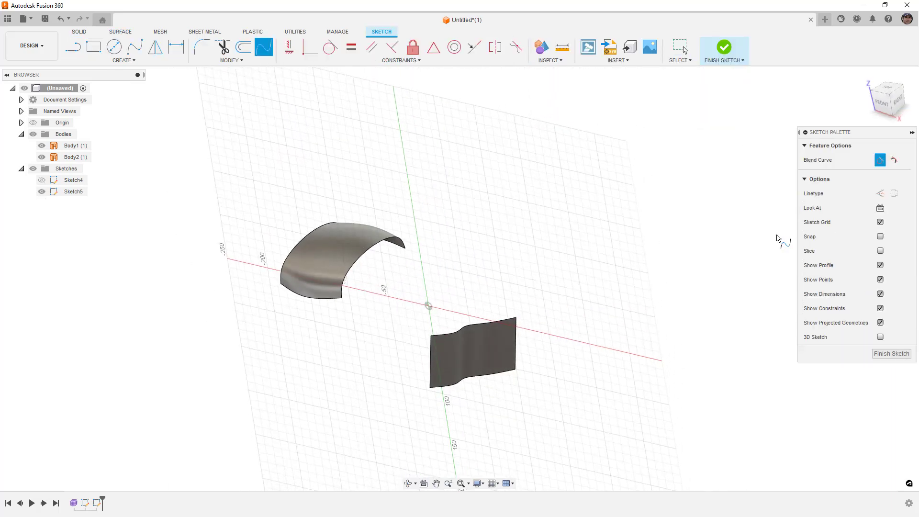
click(895, 160)
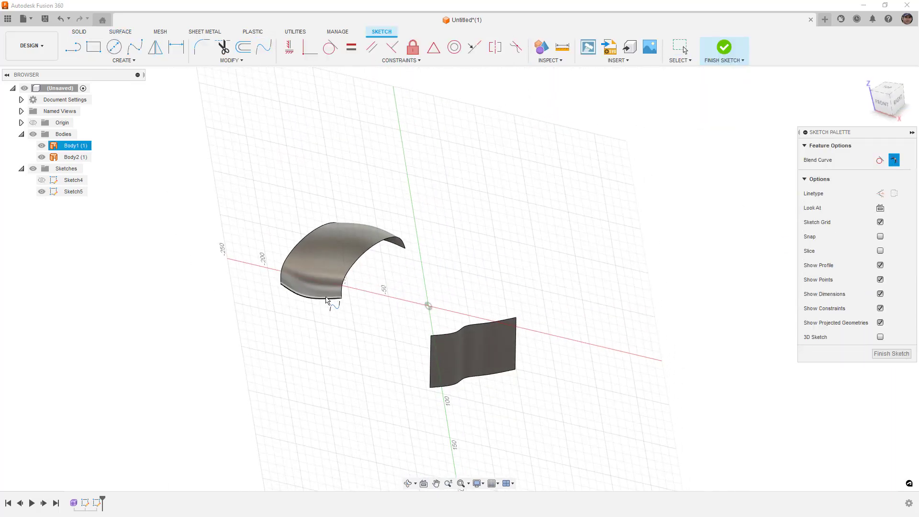
click(327, 299)
click(430, 357)
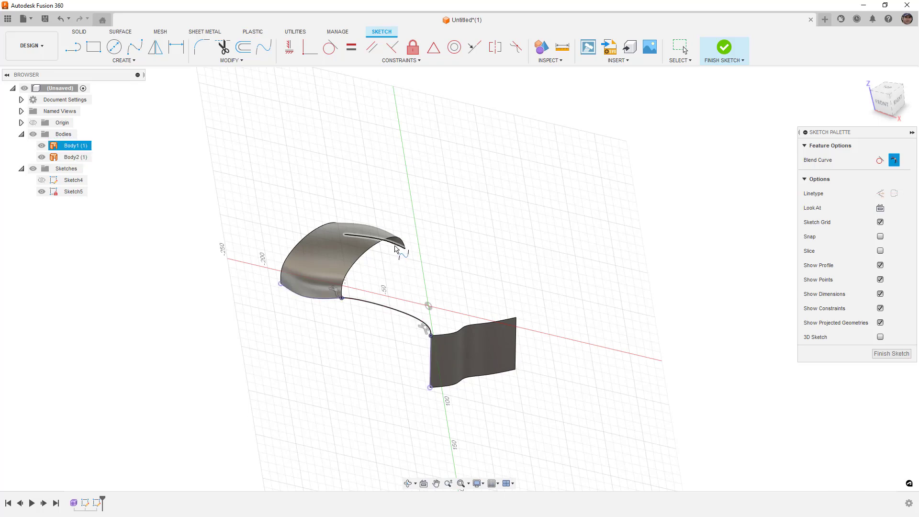
click(396, 249)
click(517, 343)
click(368, 250)
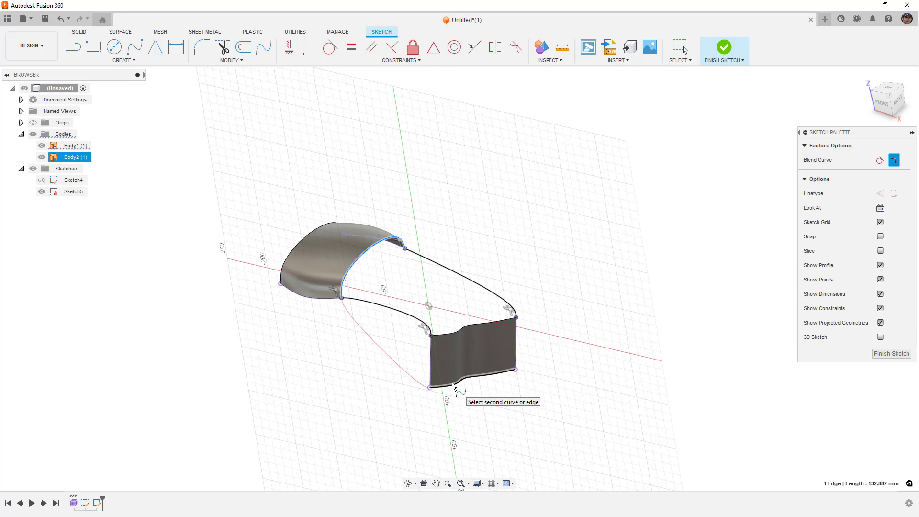
click(453, 386)
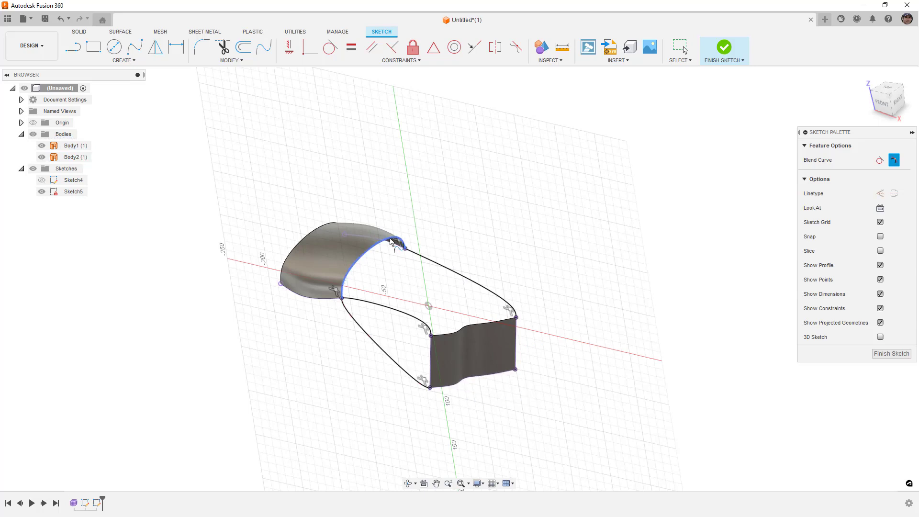
mouse_move(570, 379)
shift+middle_down()
mouse_move(474, 361)
mouse_move(575, 365)
mouse_move(581, 373)
shift+middle_up()
key(Escape)
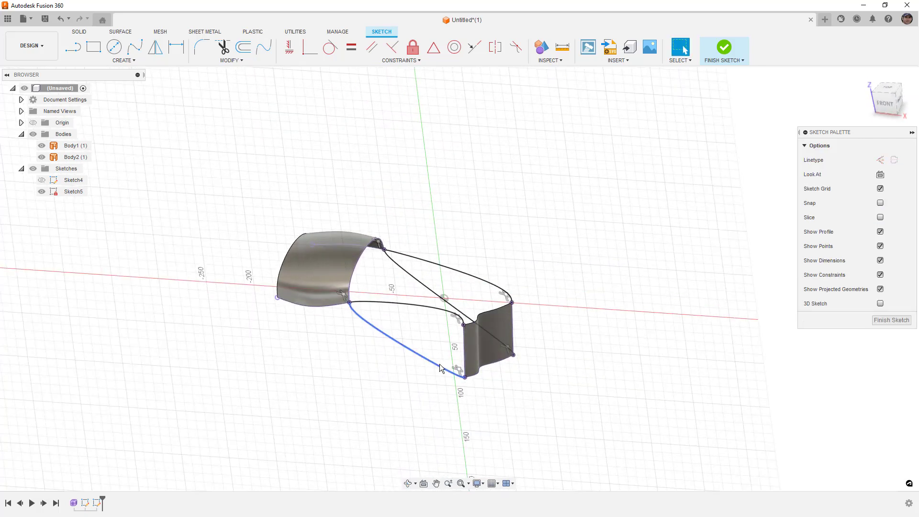
scroll(420, 328, up, 2)
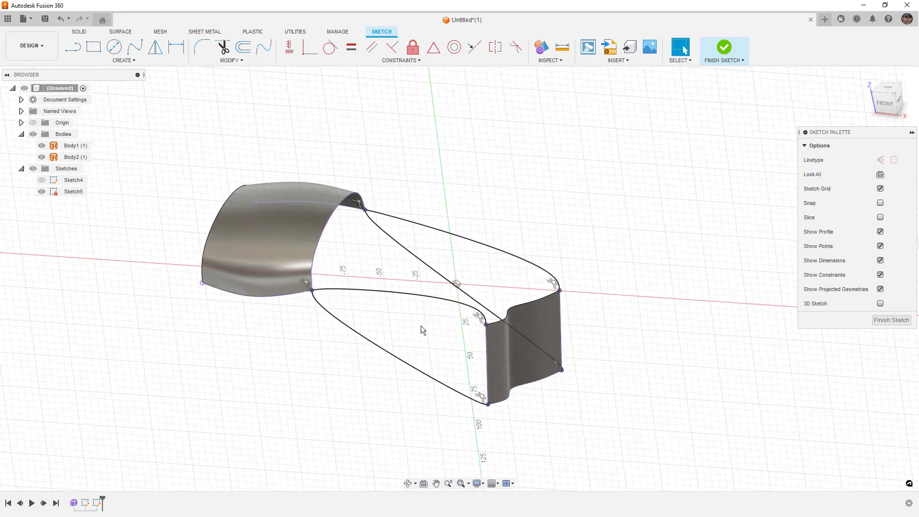
Insert a spline fit point on the lower blend curve, lift it upward, then delete the extra curve.
right_click(403, 291)
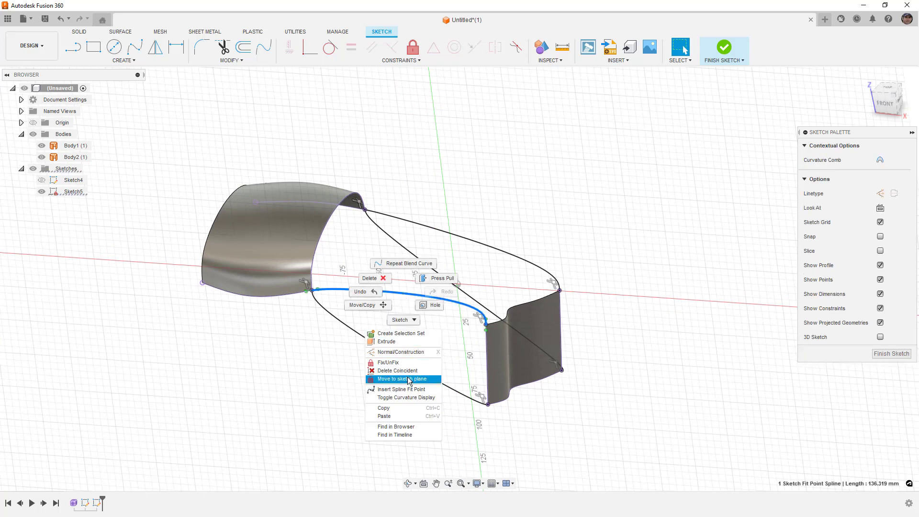
click(401, 390)
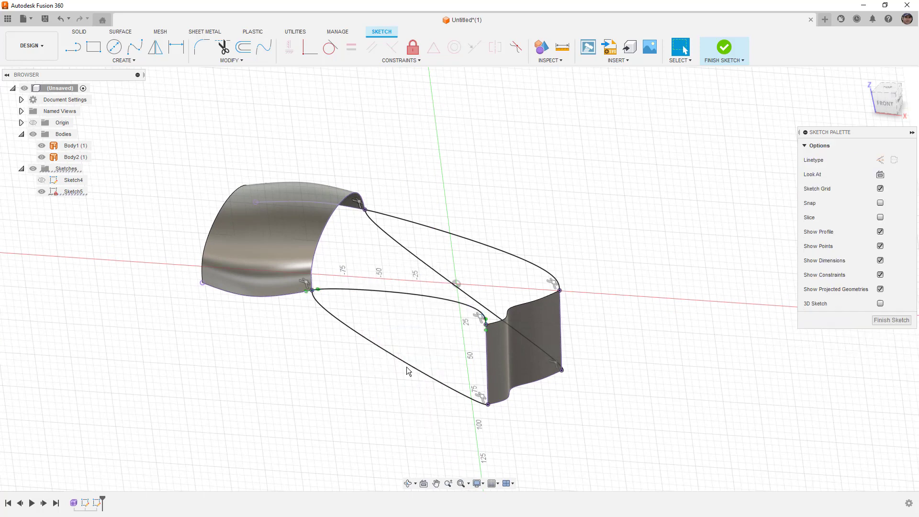
click(409, 293)
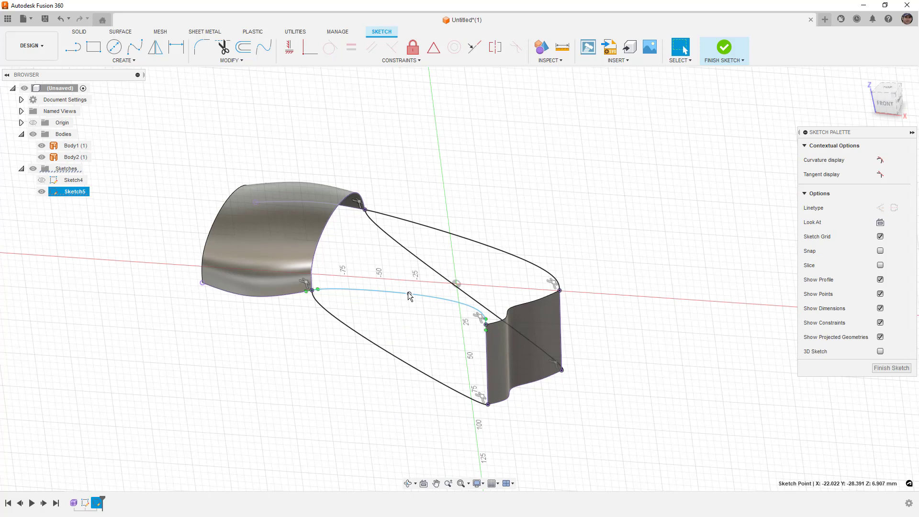
key(m)
drag(411, 293, 417, 275)
mouse_move(418, 333)
shift+middle_down()
mouse_move(421, 364)
mouse_move(414, 333)
shift+middle_up()
key(Return)
click(424, 372)
key(Delete)
Finish the blend-curve sketch and start a loft with Body1's and Body2's edges as profiles.
click(724, 47)
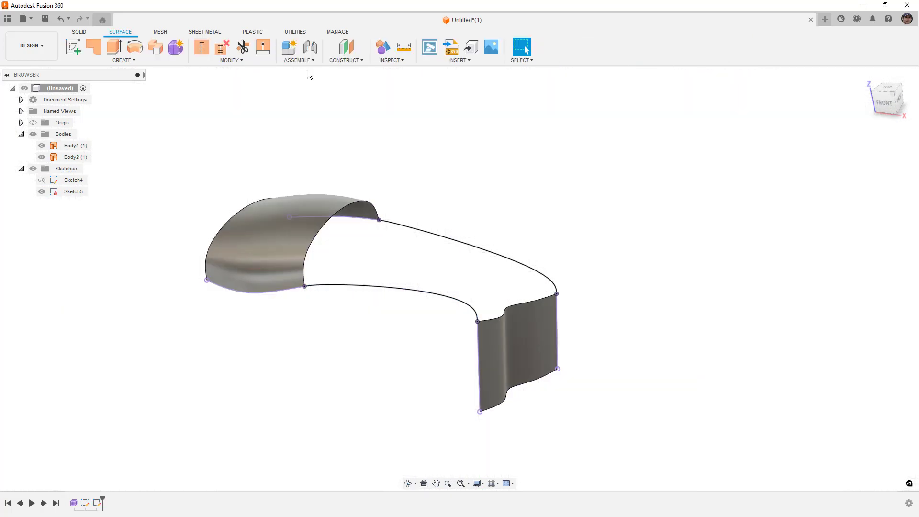
click(146, 62)
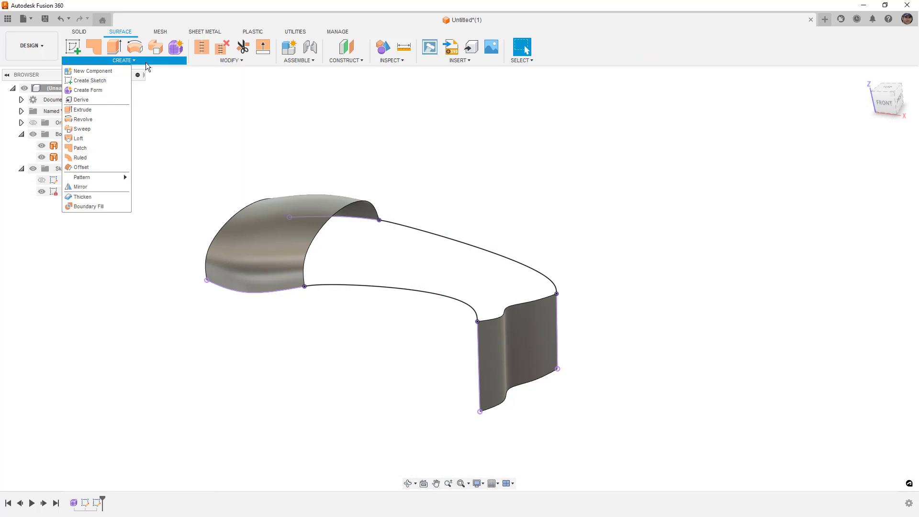
click(101, 137)
click(374, 203)
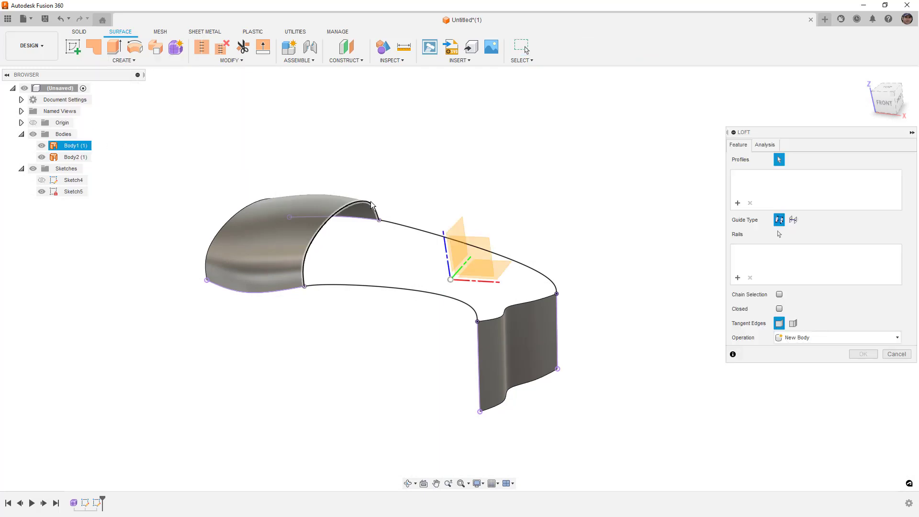
click(545, 296)
Set both loft profiles to Curvature (G2) continuity with Align to Surface, then inspect the preview.
click(813, 176)
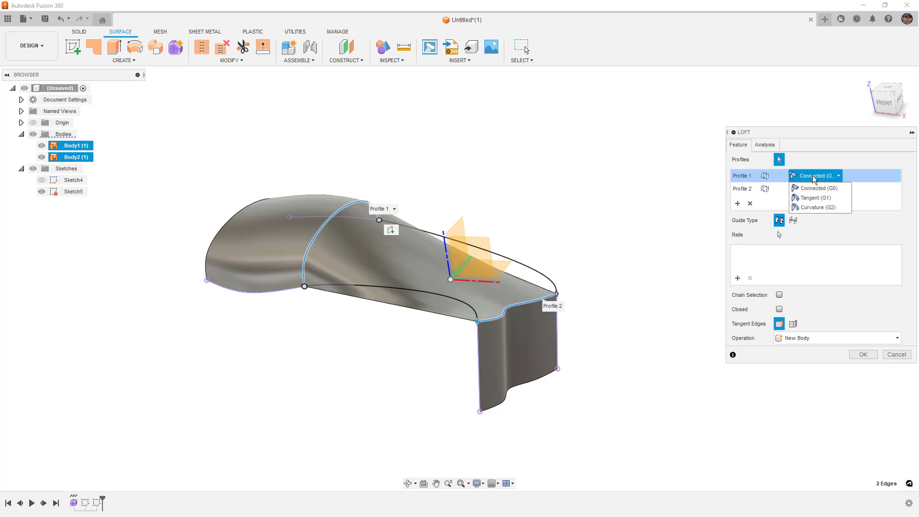
click(818, 208)
click(816, 188)
click(818, 220)
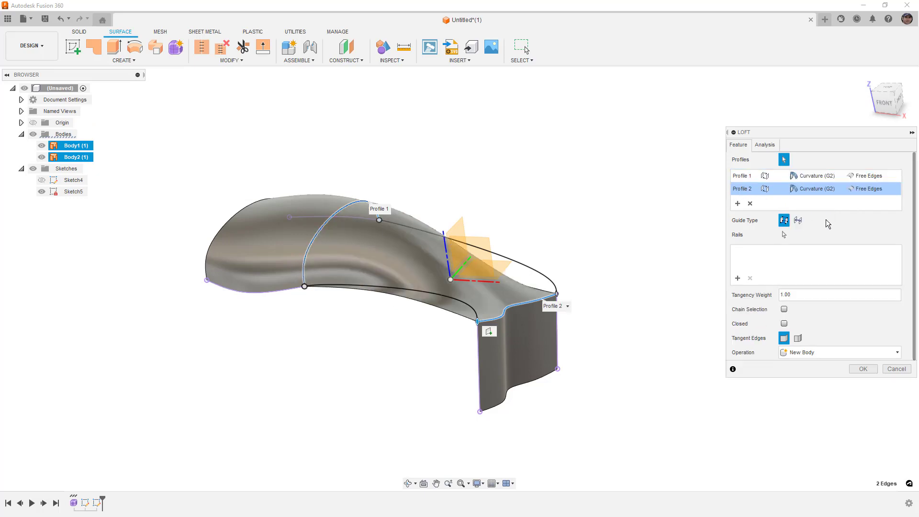
click(882, 176)
click(884, 208)
click(882, 188)
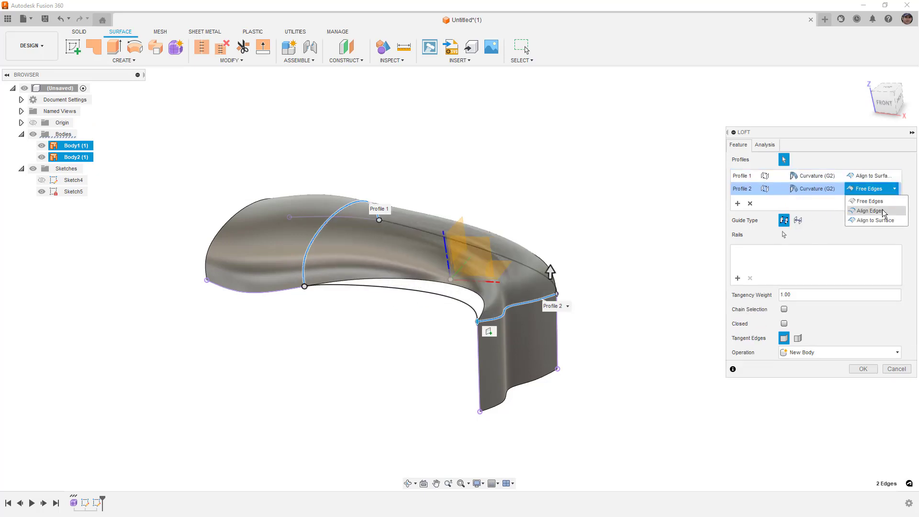
click(883, 221)
shift+middle_drag(574, 340, 471, 325)
shift+middle_drag(427, 246, 553, 296)
shift+middle_drag(488, 259, 530, 313)
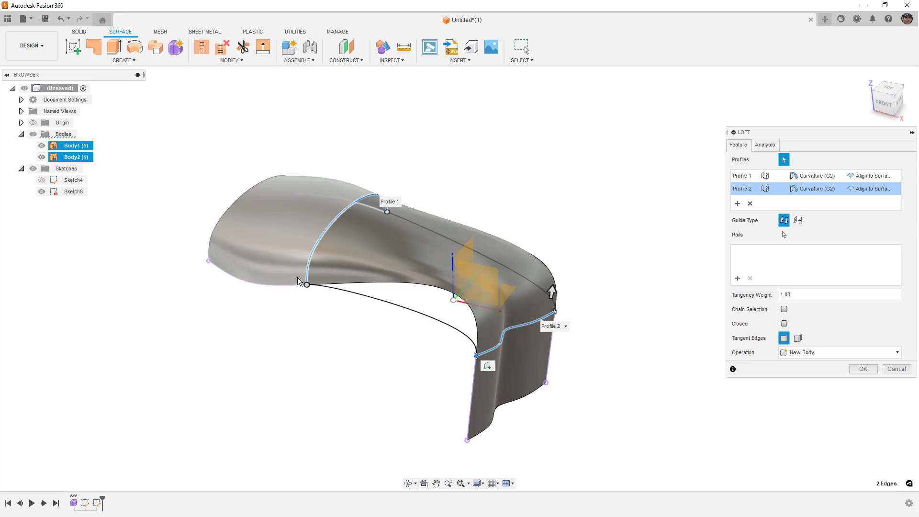
scroll(297, 281, up, 2)
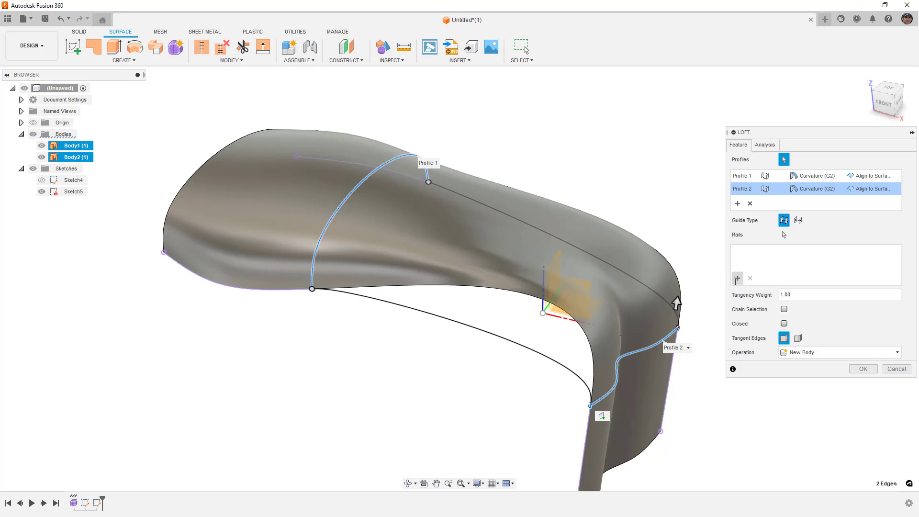
Guide the loft with the lower and upper blend curves as Rails 1 and 2, creating Body3.
click(736, 271)
click(538, 354)
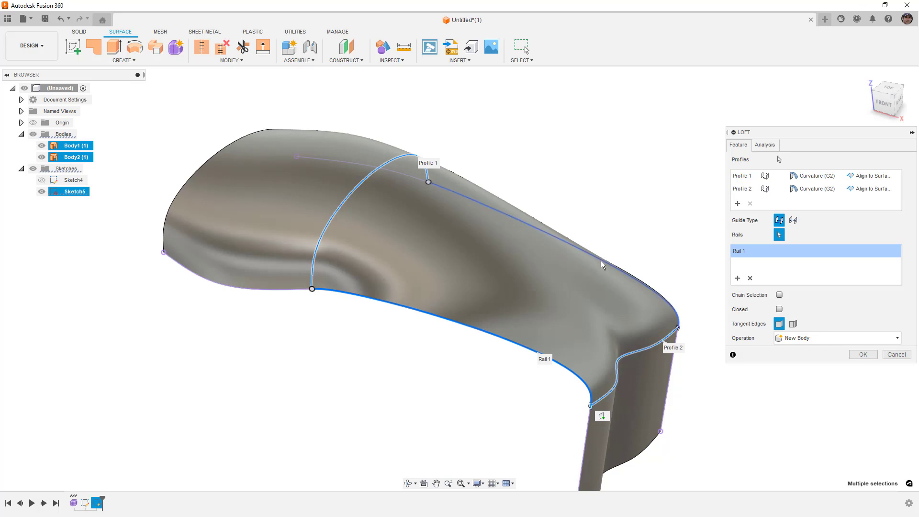
click(600, 262)
shift+middle_drag(600, 262, 581, 296)
click(862, 355)
mouse_move(722, 359)
shift+middle_down()
mouse_move(710, 404)
mouse_move(724, 350)
shift+middle_up()
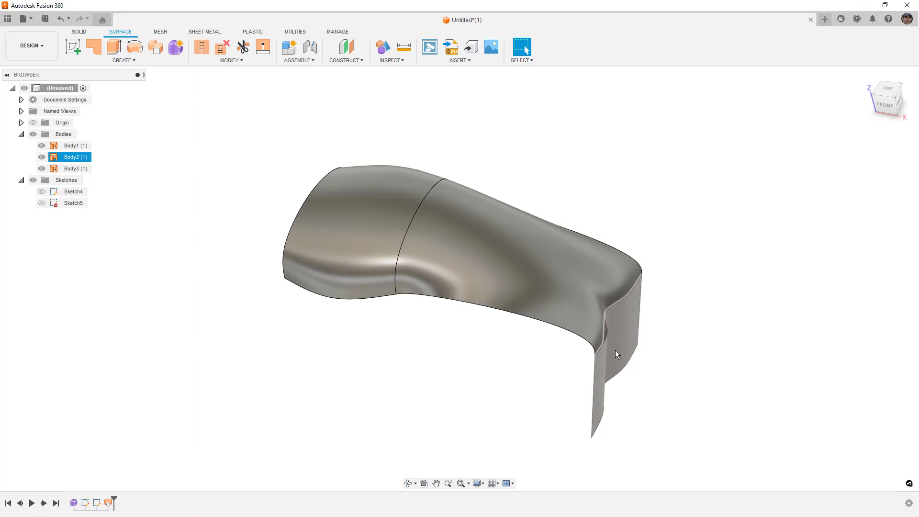
Show Sketch4, hide Body1, Body2, Body3 and Sketch5, and view from the front zoomed out.
click(42, 192)
click(42, 203)
click(42, 146)
click(41, 157)
click(42, 169)
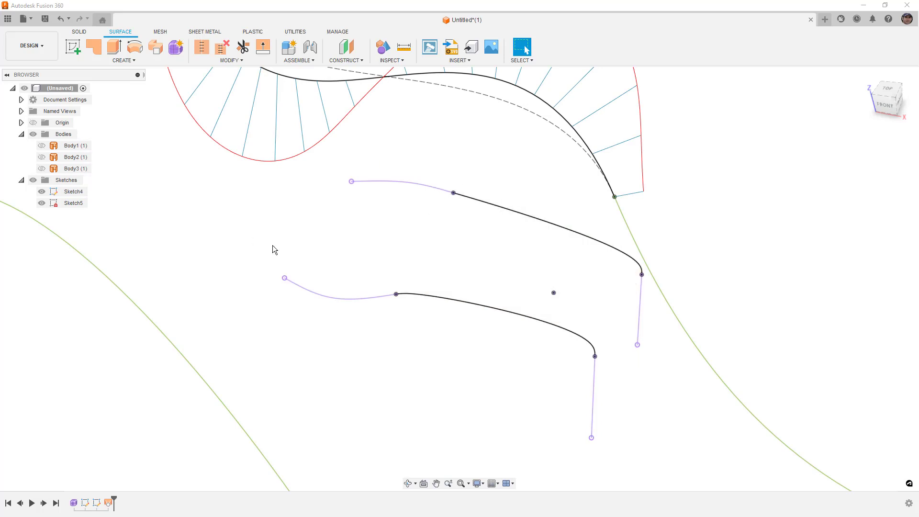
click(42, 203)
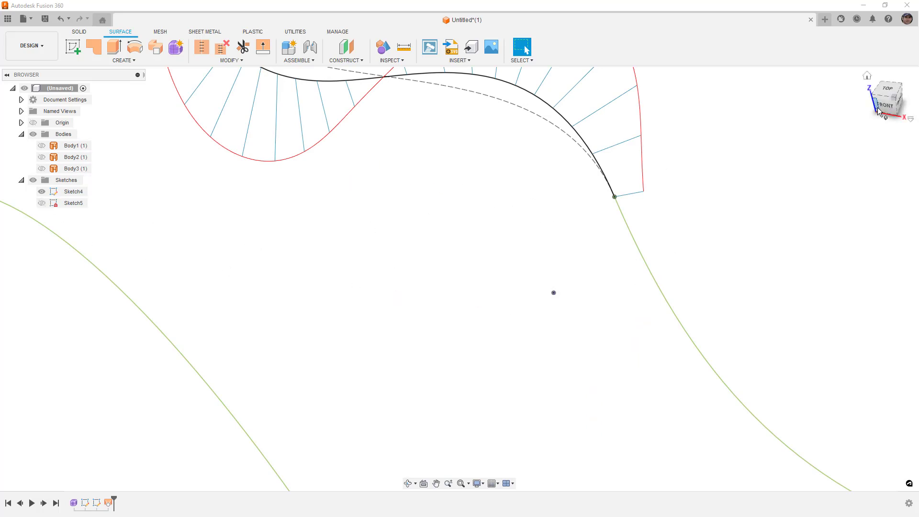
click(896, 103)
scroll(450, 303, down, 6)
scroll(453, 303, down, 4)
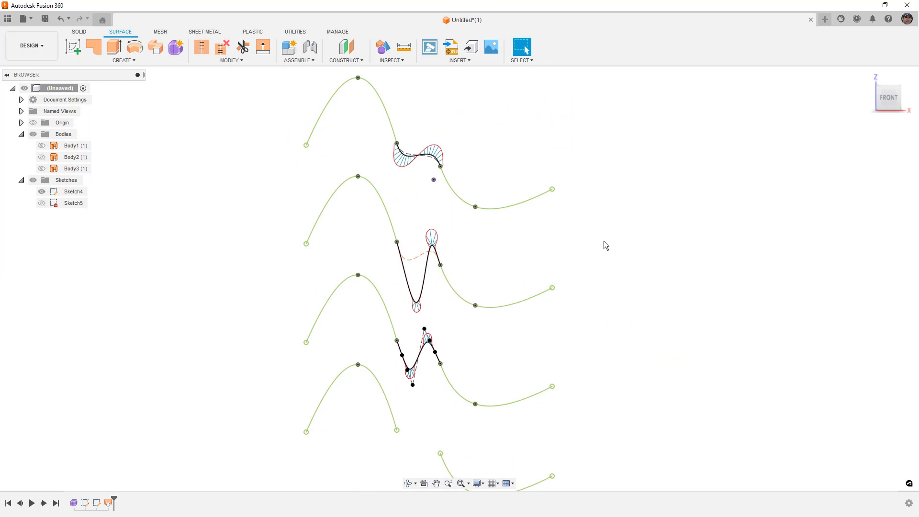
click(426, 353)
scroll(430, 366, up, 5)
scroll(429, 367, up, 3)
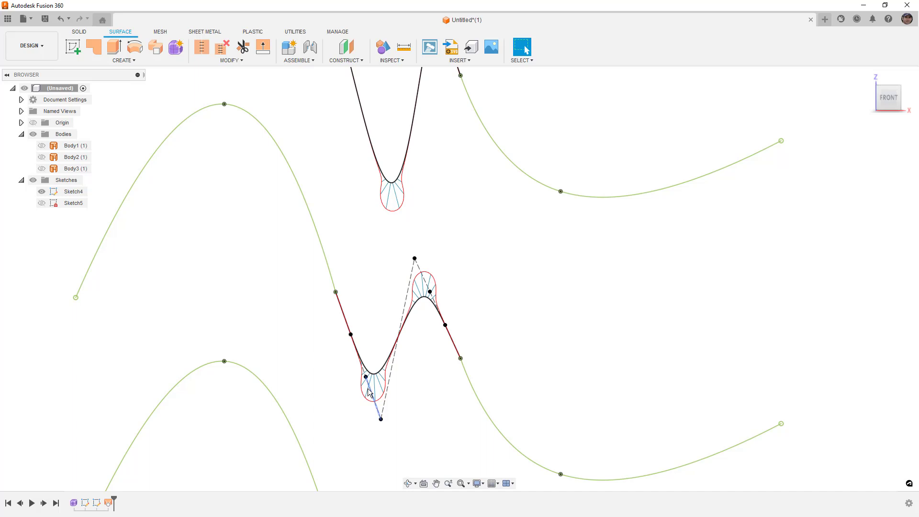
scroll(403, 407, down, 5)
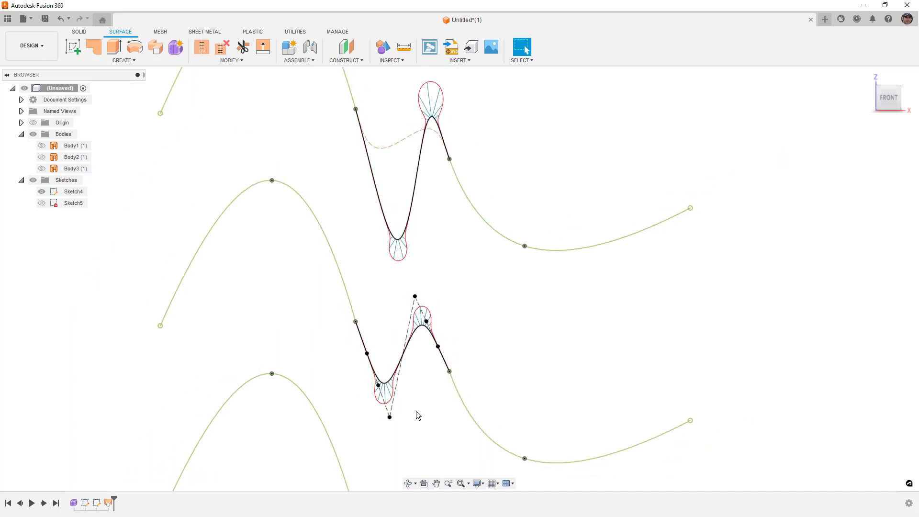
middle_drag(416, 411, 449, 430)
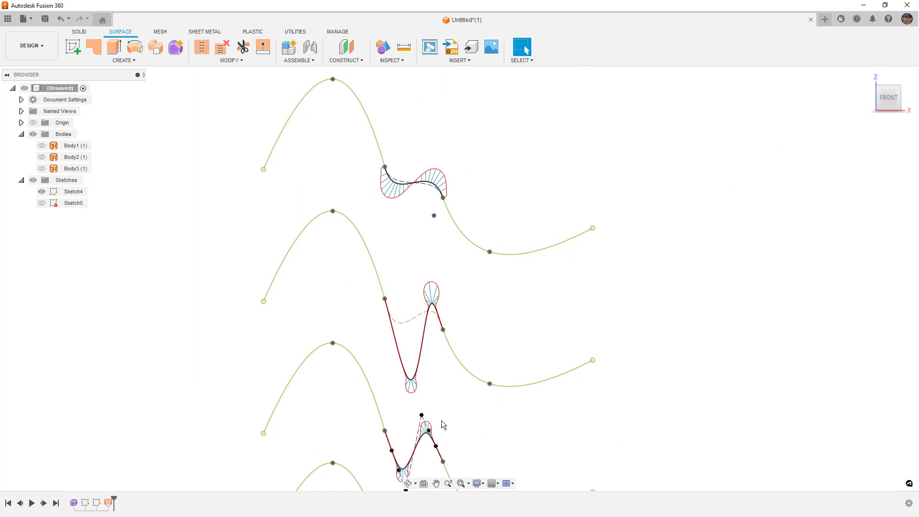
scroll(432, 370, down, 4)
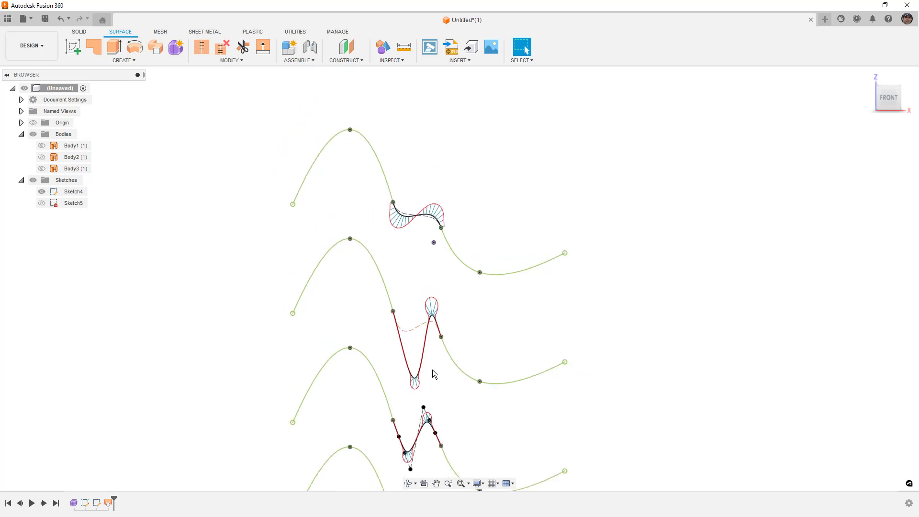
middle_drag(509, 416, 498, 338)
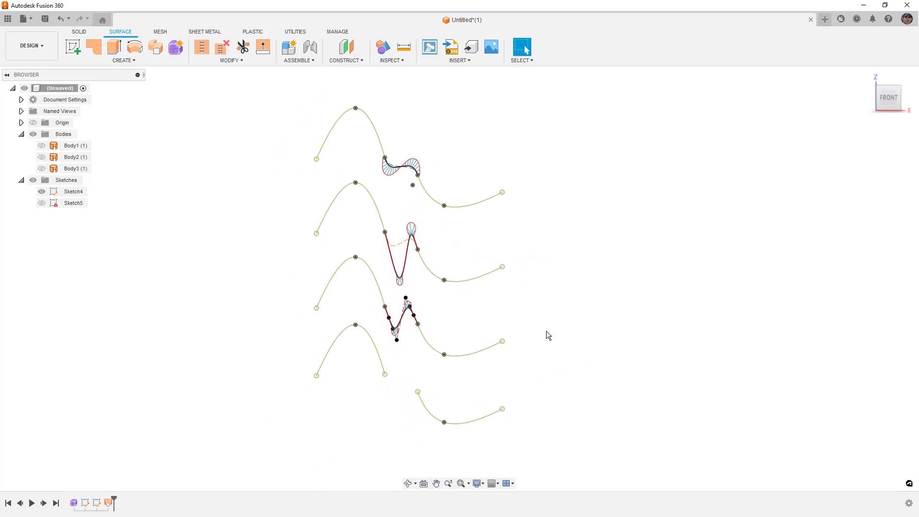